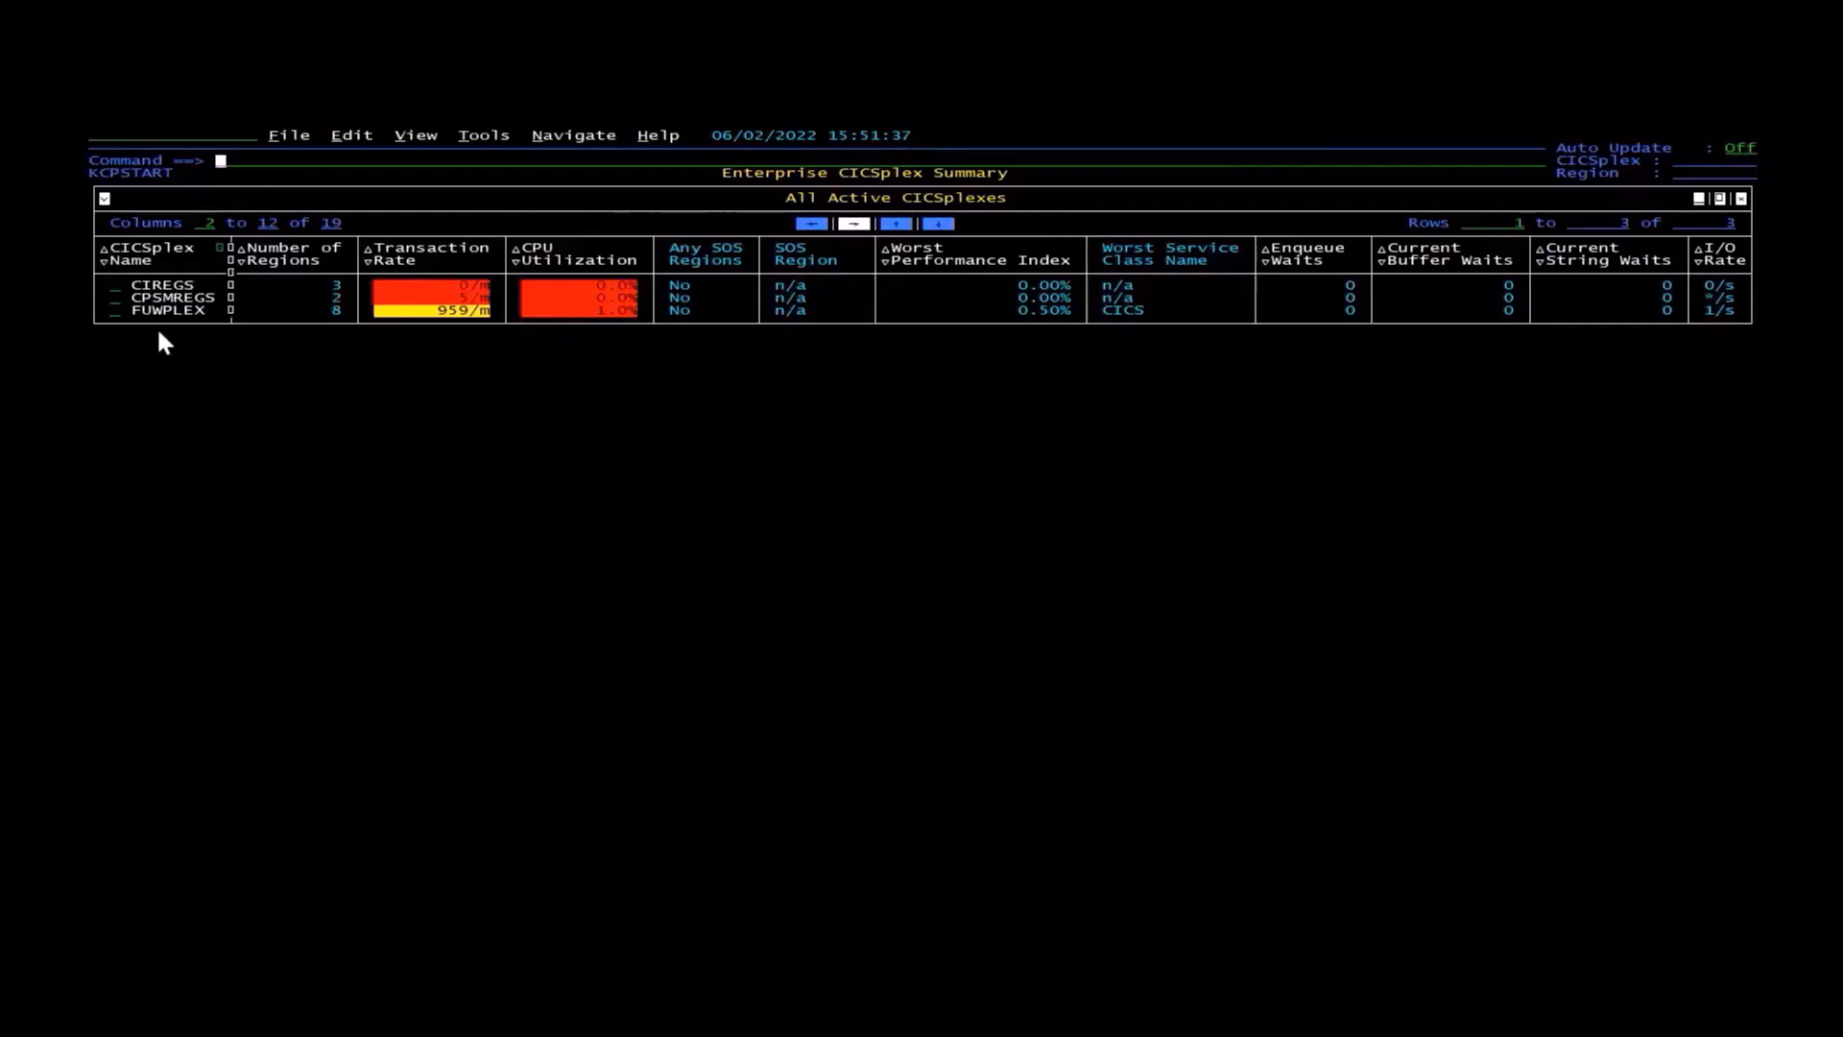
Open the regions summary for the FUWPLEX CICSplex
{"action": "key", "text": "Tab"}
{"action": "key", "text": "Tab"}
{"action": "key", "text": "Tab"}
{"action": "key", "text": "Tab"}
{"action": "key", "text": "Tab"}
{"action": "key", "text": "Return"}
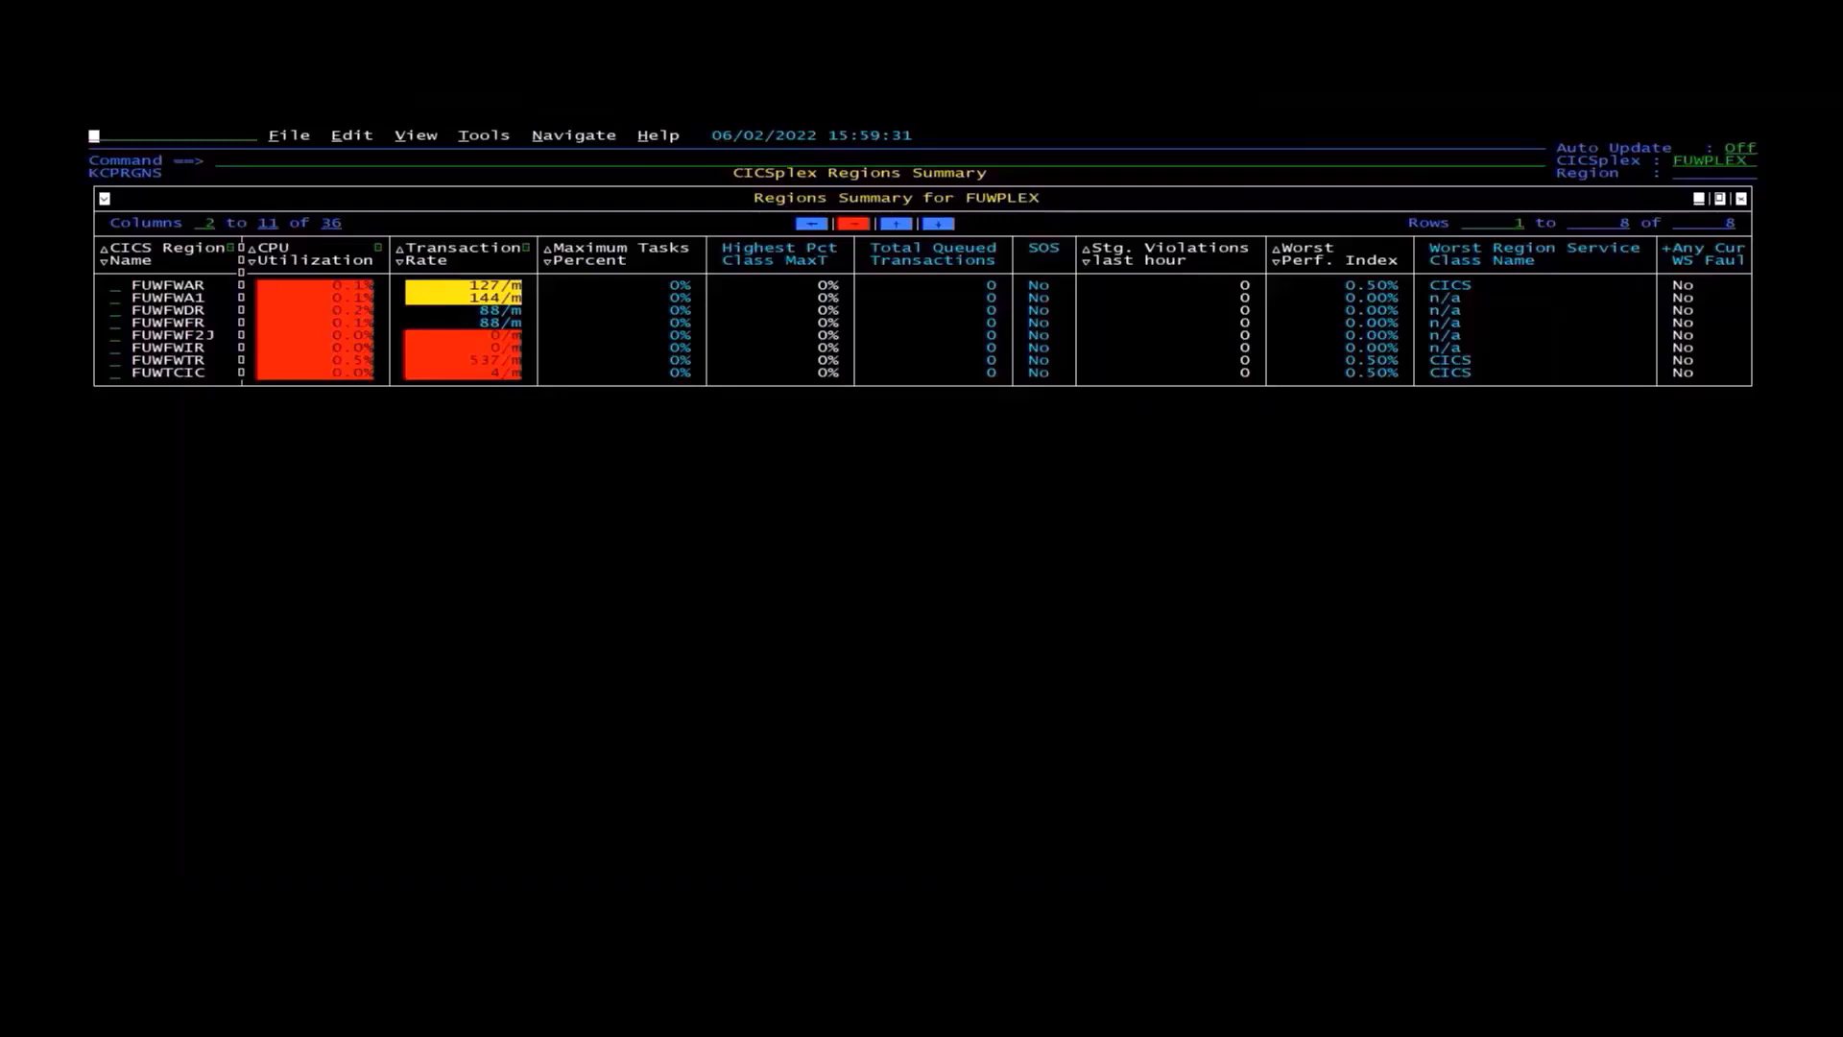
Run the context command without parameters to bring up its context type and scope selection
{"action": "key", "text": "Tab"}
{"action": "key", "text": "Tab"}
{"action": "key", "text": "Tab"}
{"action": "key", "text": "Tab"}
{"action": "key", "text": "Tab"}
{"action": "key", "text": "Tab"}
{"action": "key", "text": "Tab"}
{"action": "key", "text": "Tab"}
{"action": "type", "text": "context"}
{"action": "key", "text": "Return"}
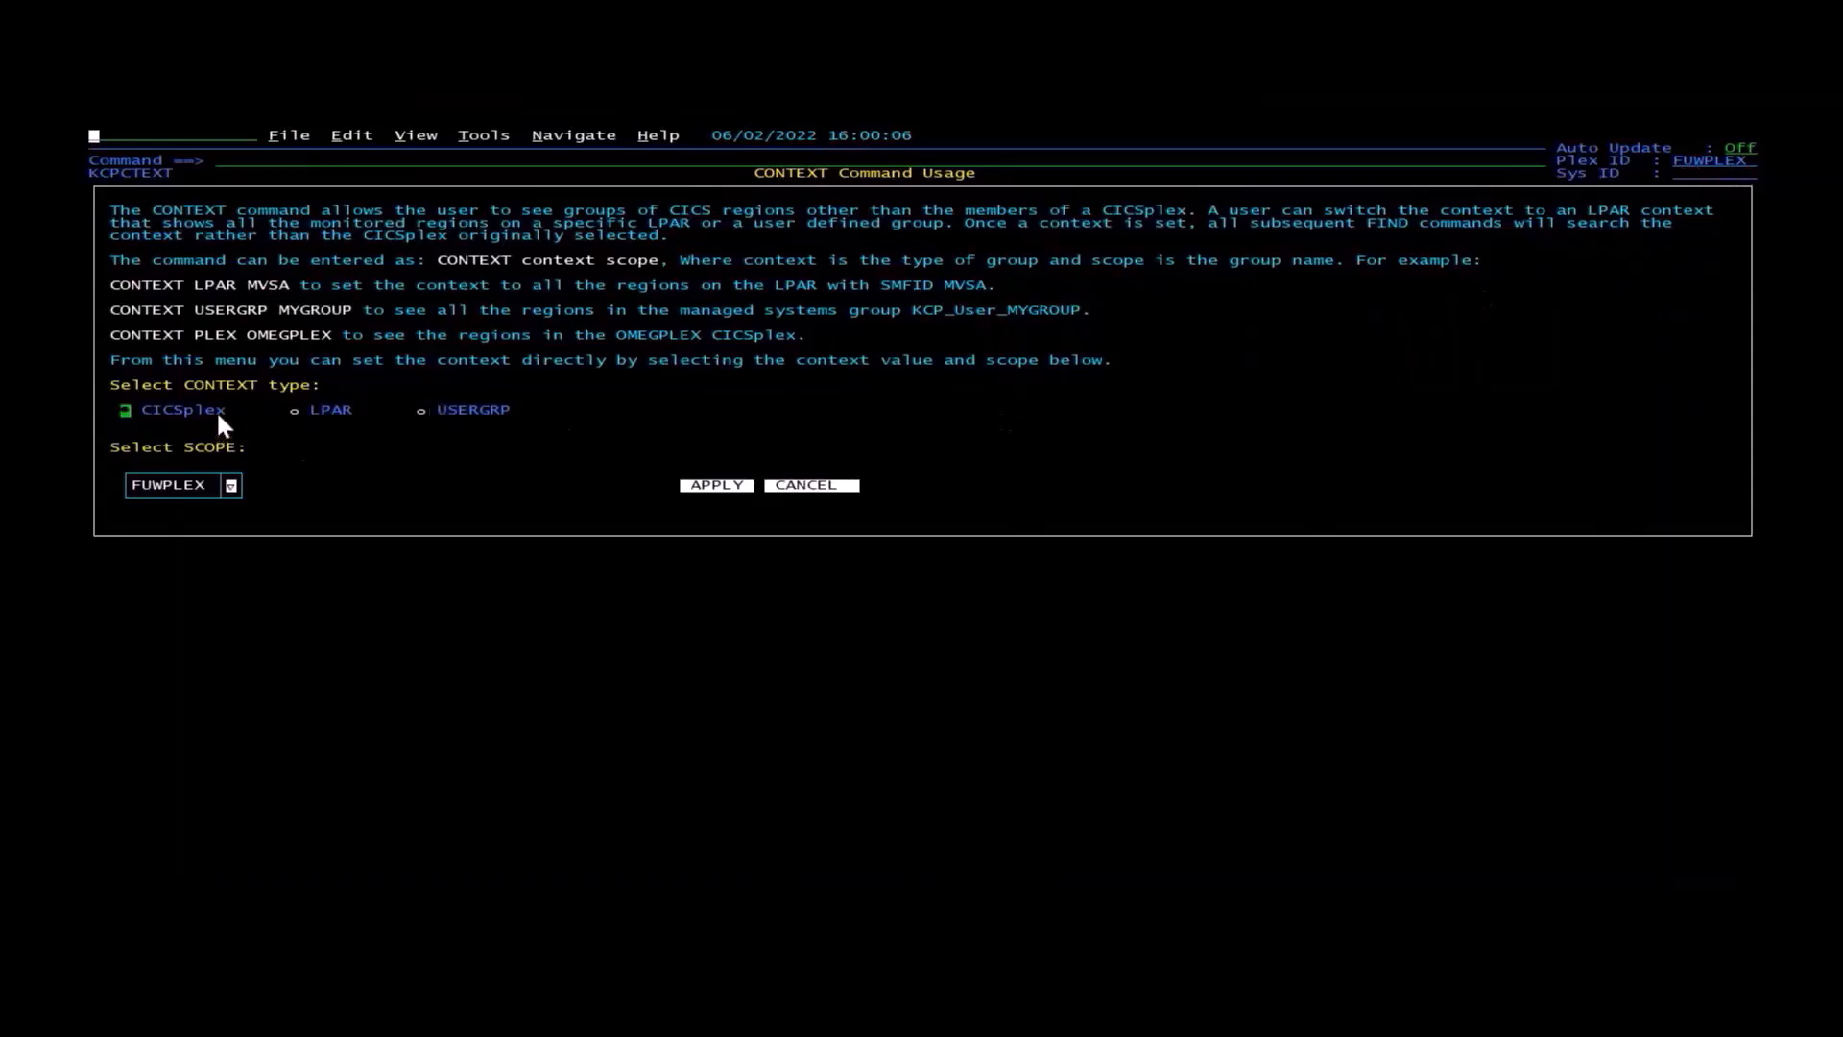
Set the context type to LPAR with scope RSC1 and apply it
{"action": "left_click", "coordinate": [231, 486]}
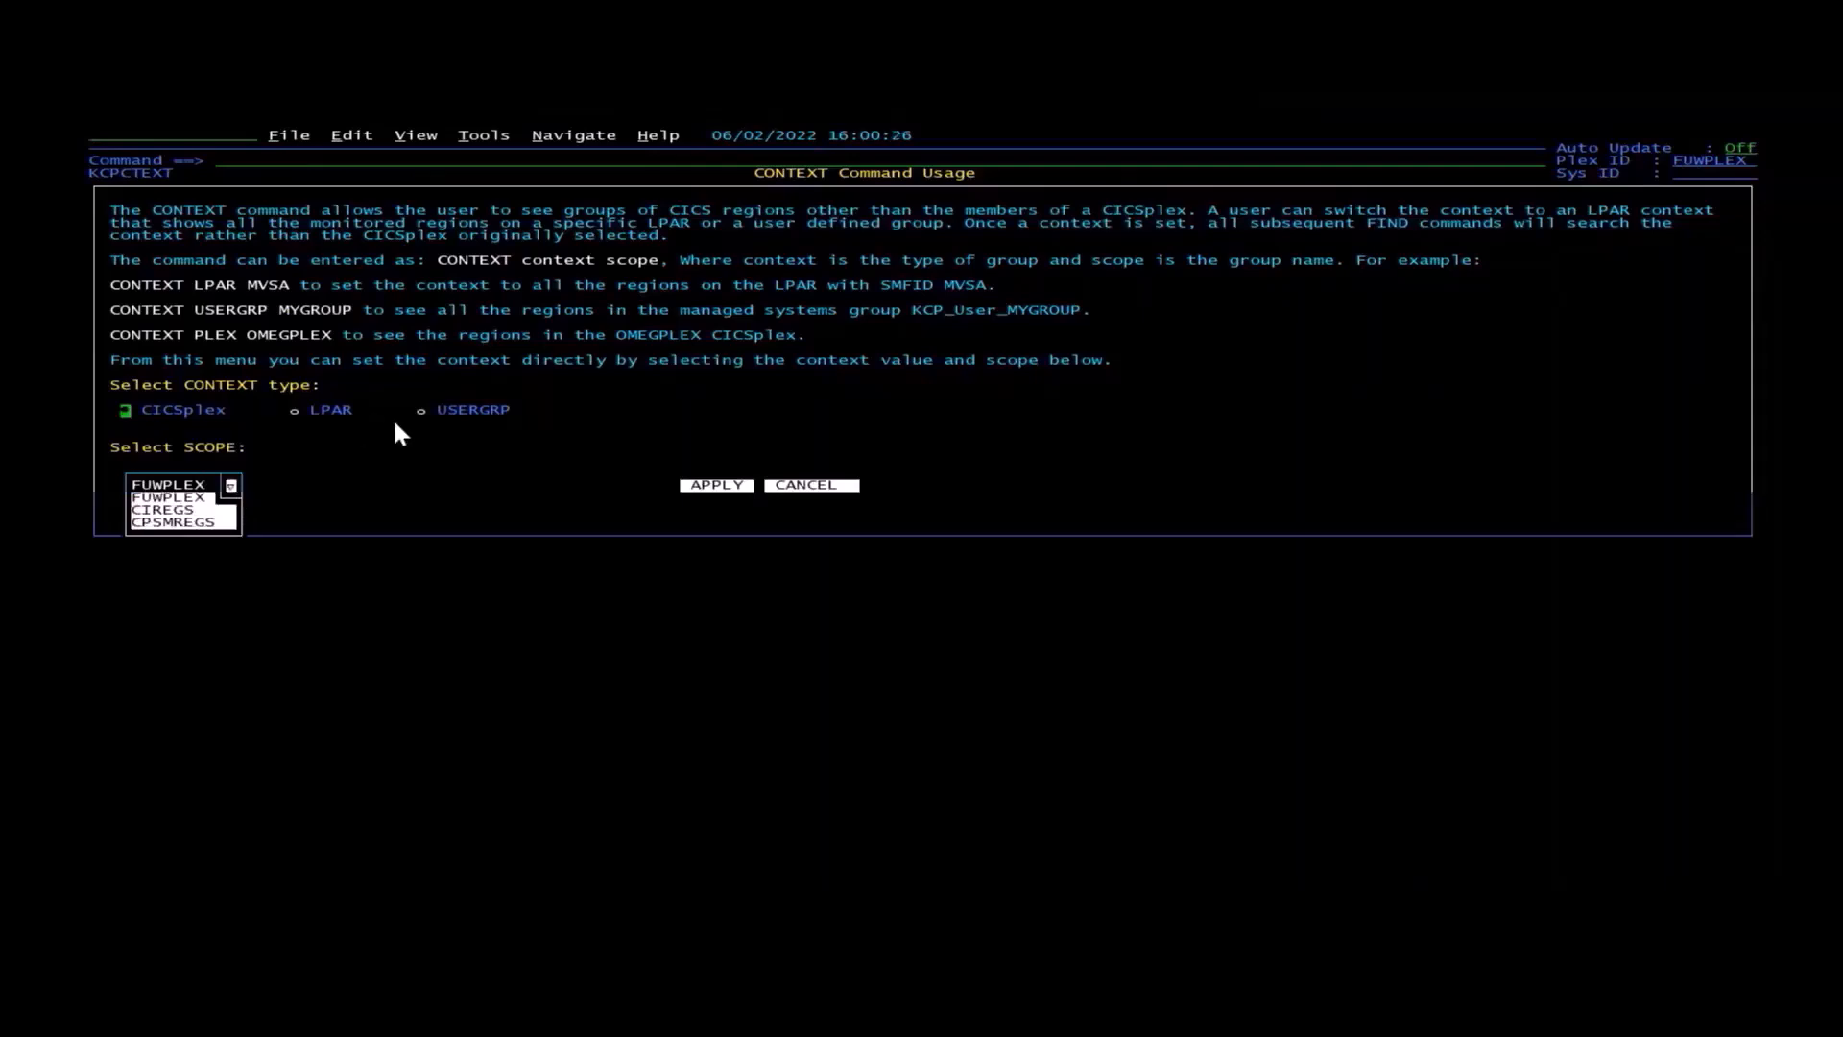
{"action": "left_click", "coordinate": [294, 411]}
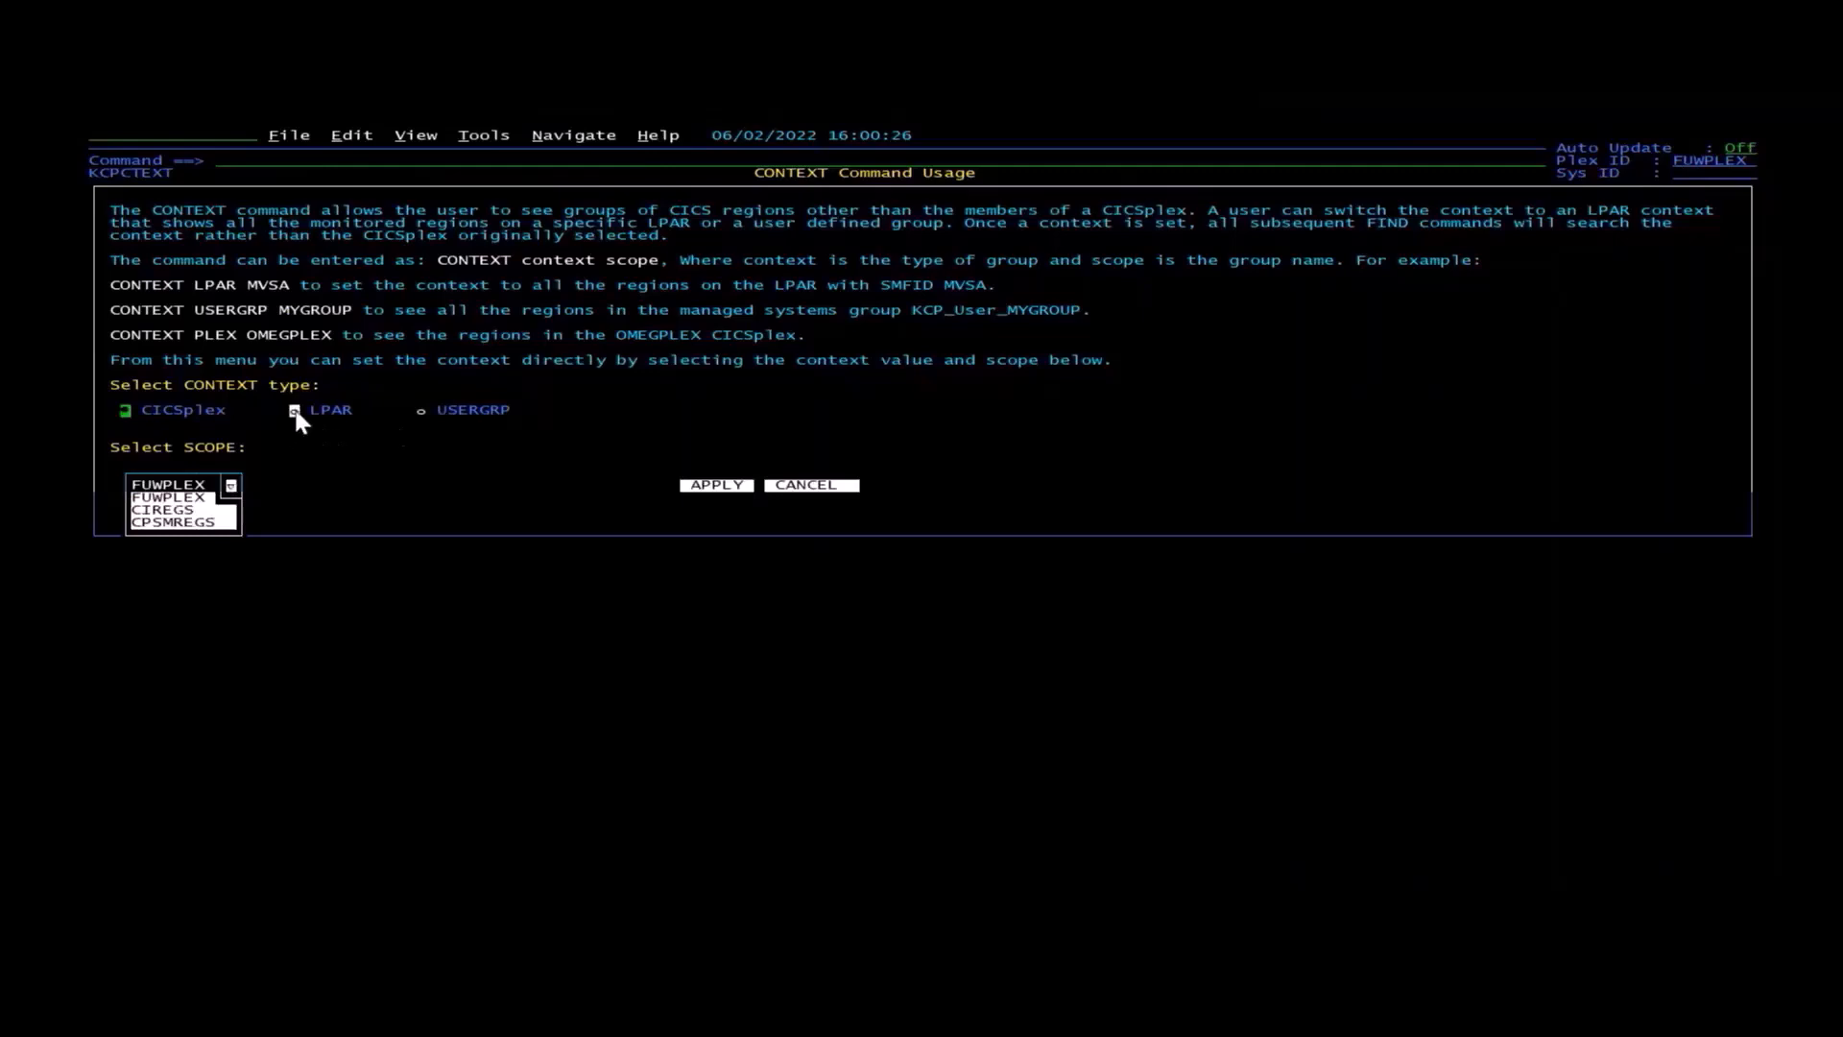
{"action": "left_click", "coordinate": [230, 487]}
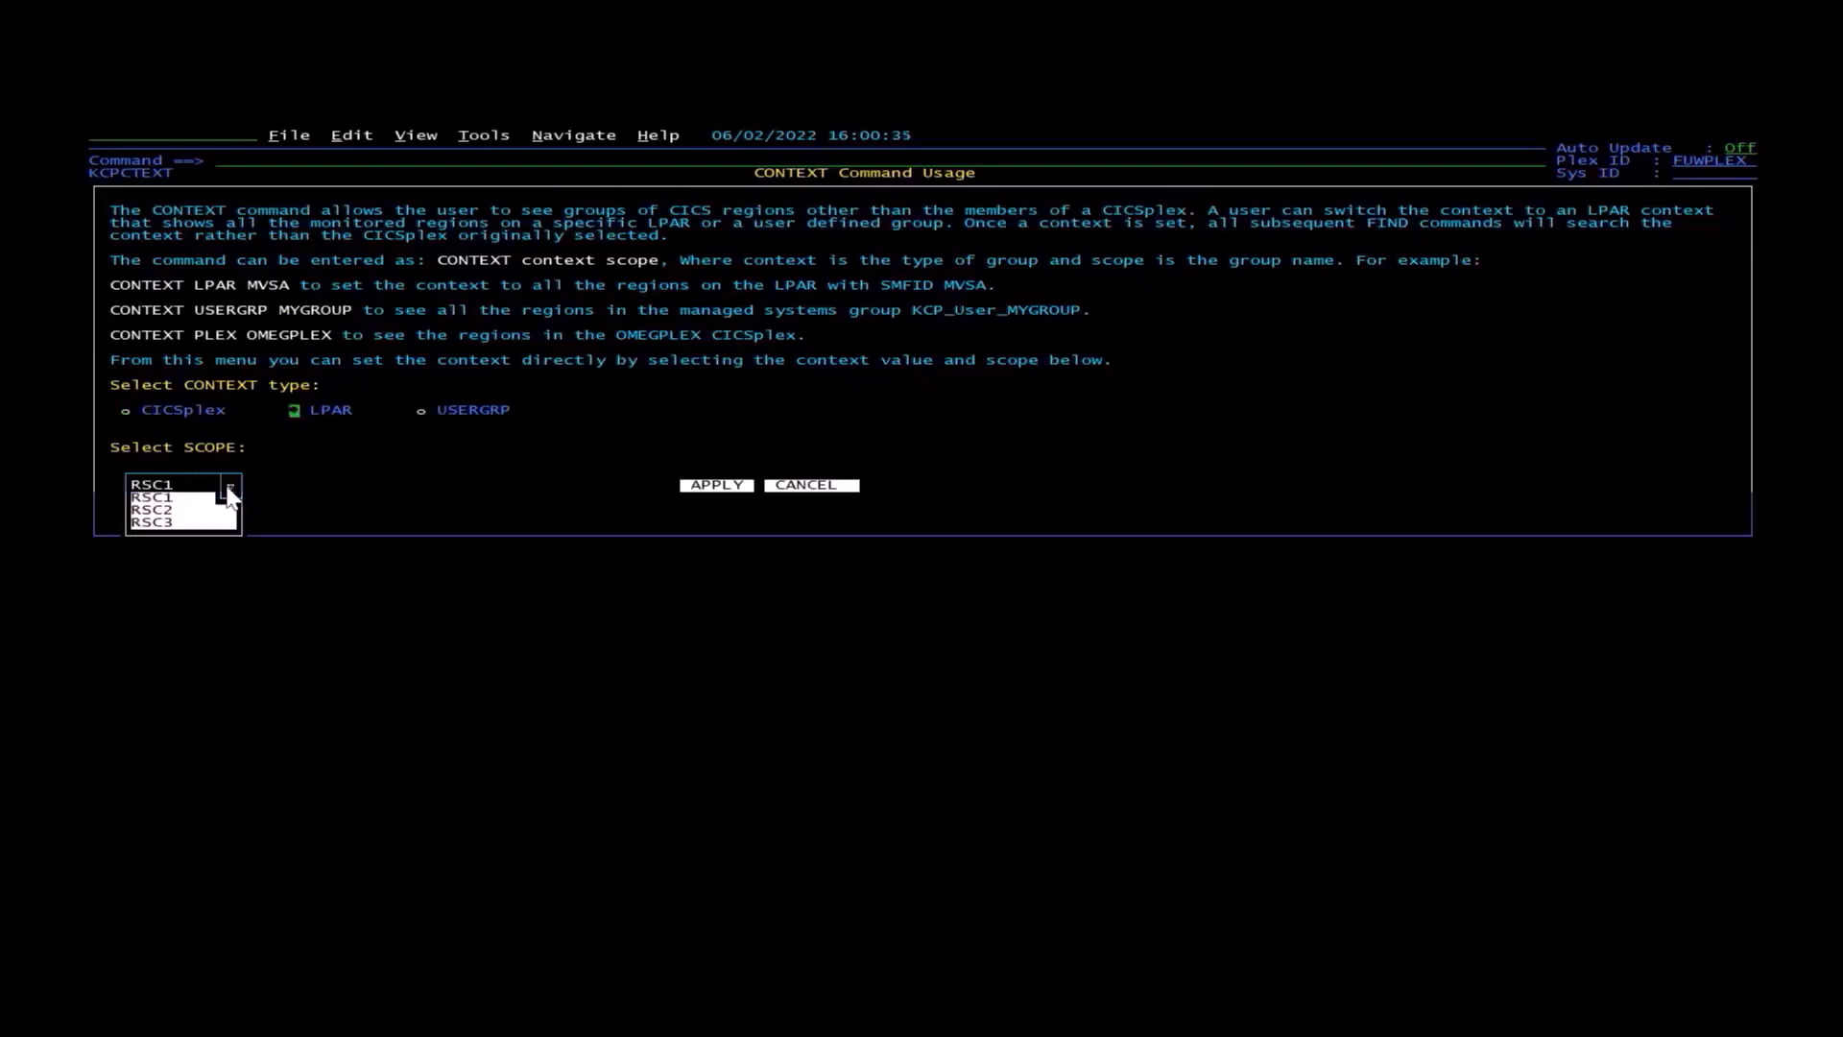
{"action": "left_click", "coordinate": [157, 498]}
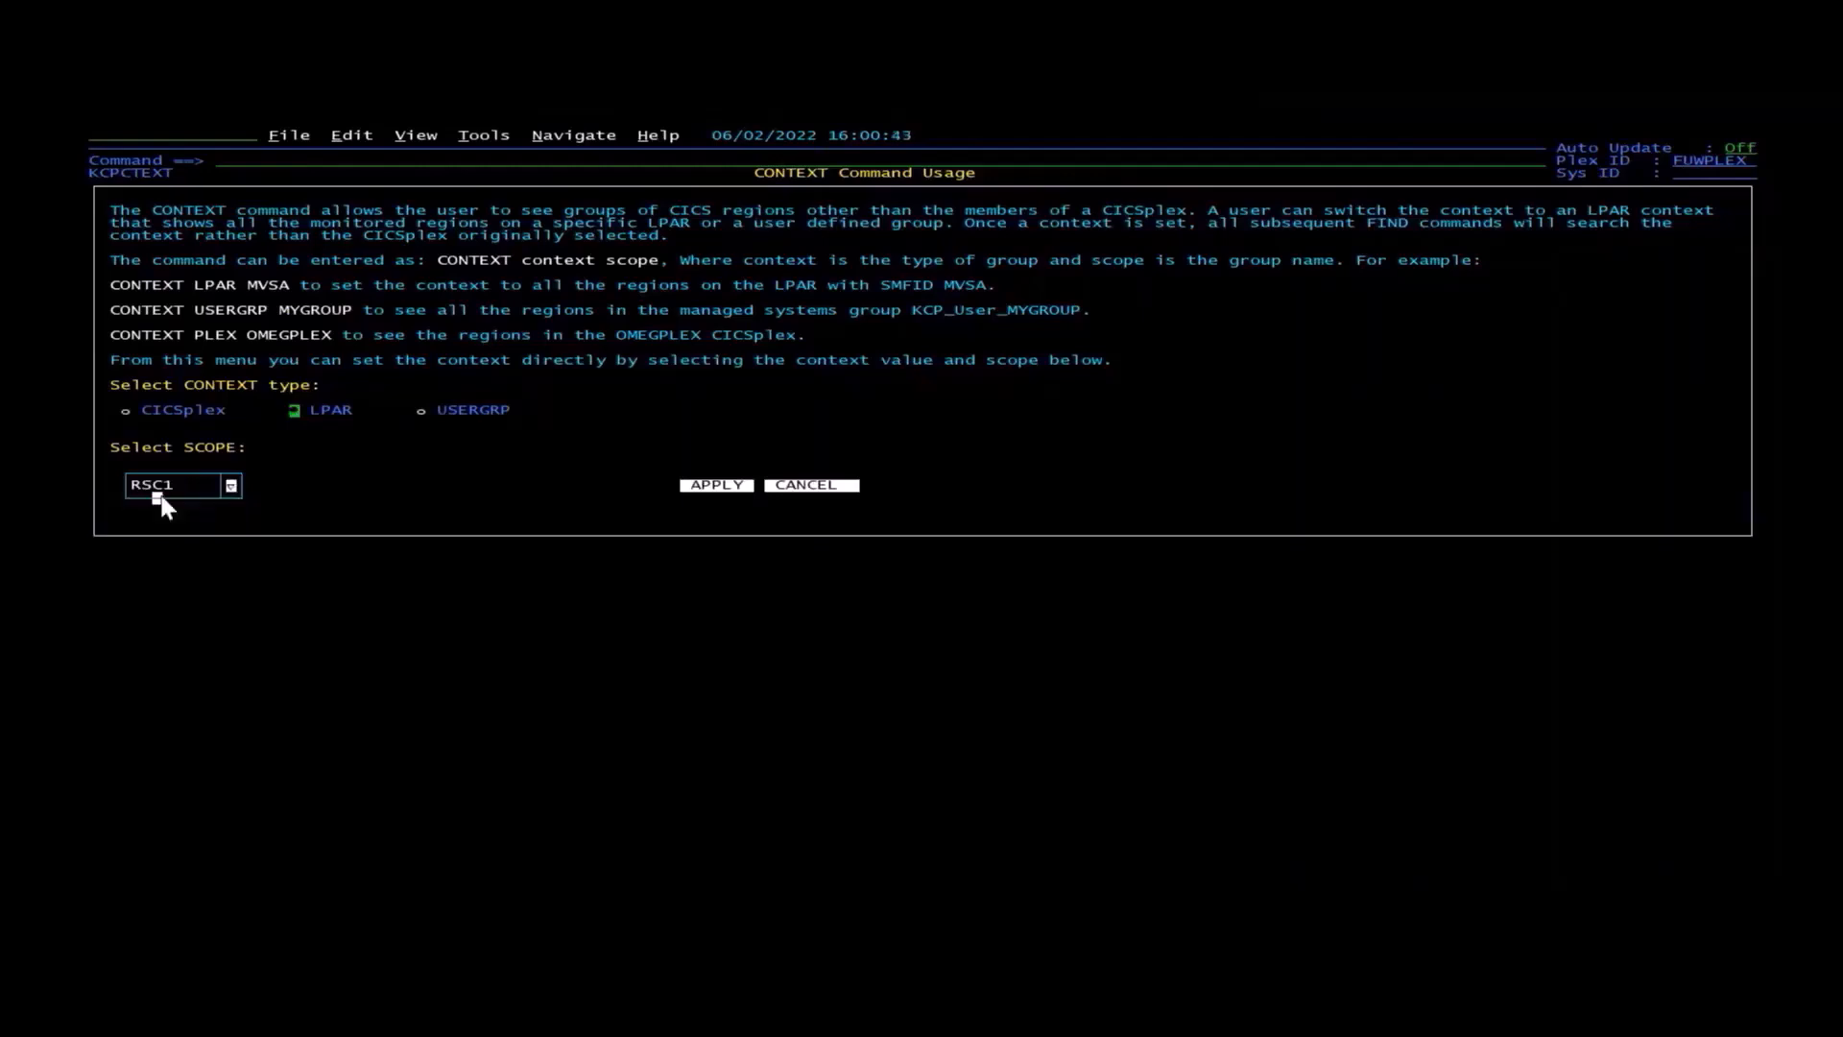
{"action": "left_click", "coordinate": [718, 487]}
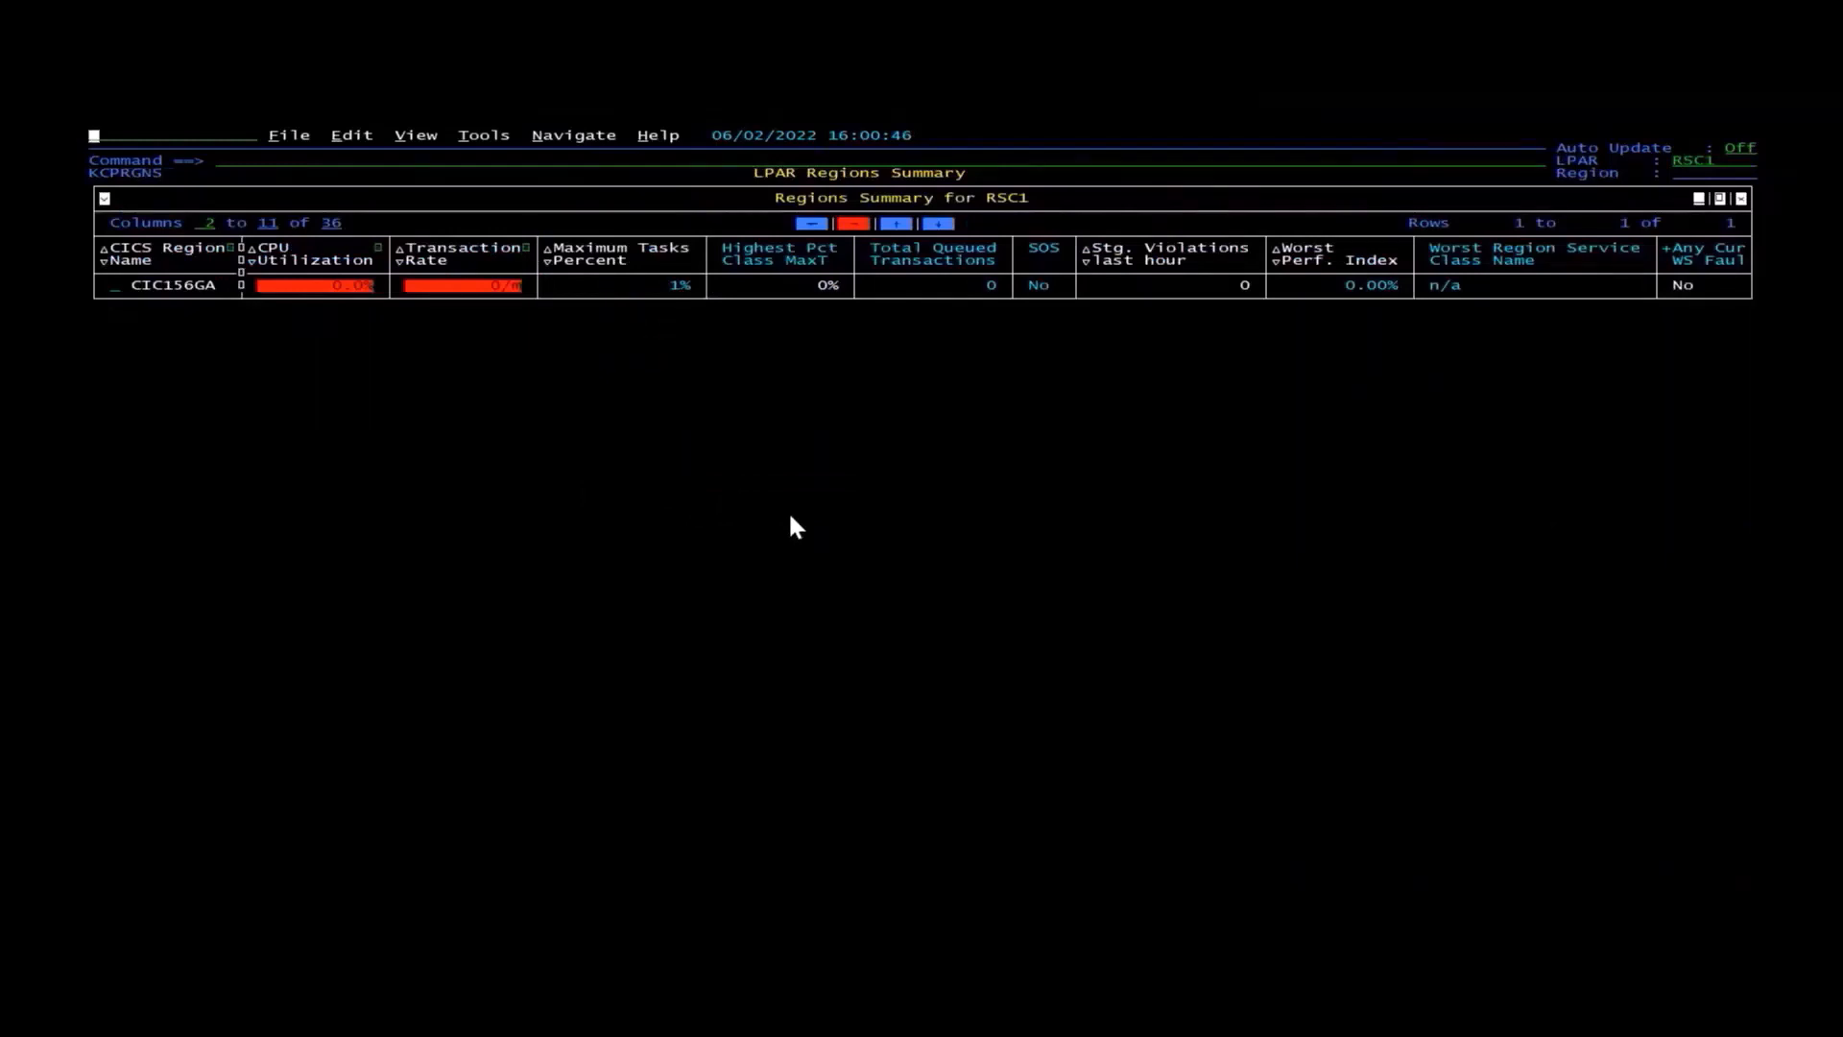
Switch to the regions of the second LPAR with the command "context lpar rsc2"
{"action": "key", "text": "Tab"}
{"action": "key", "text": "Down"}
{"action": "key", "text": "Left"}
{"action": "key", "text": "Left"}
{"action": "key", "text": "Left"}
{"action": "key", "text": "Left"}
{"action": "key", "text": "Left"}
{"action": "type", "text": "context lpar rsc2"}
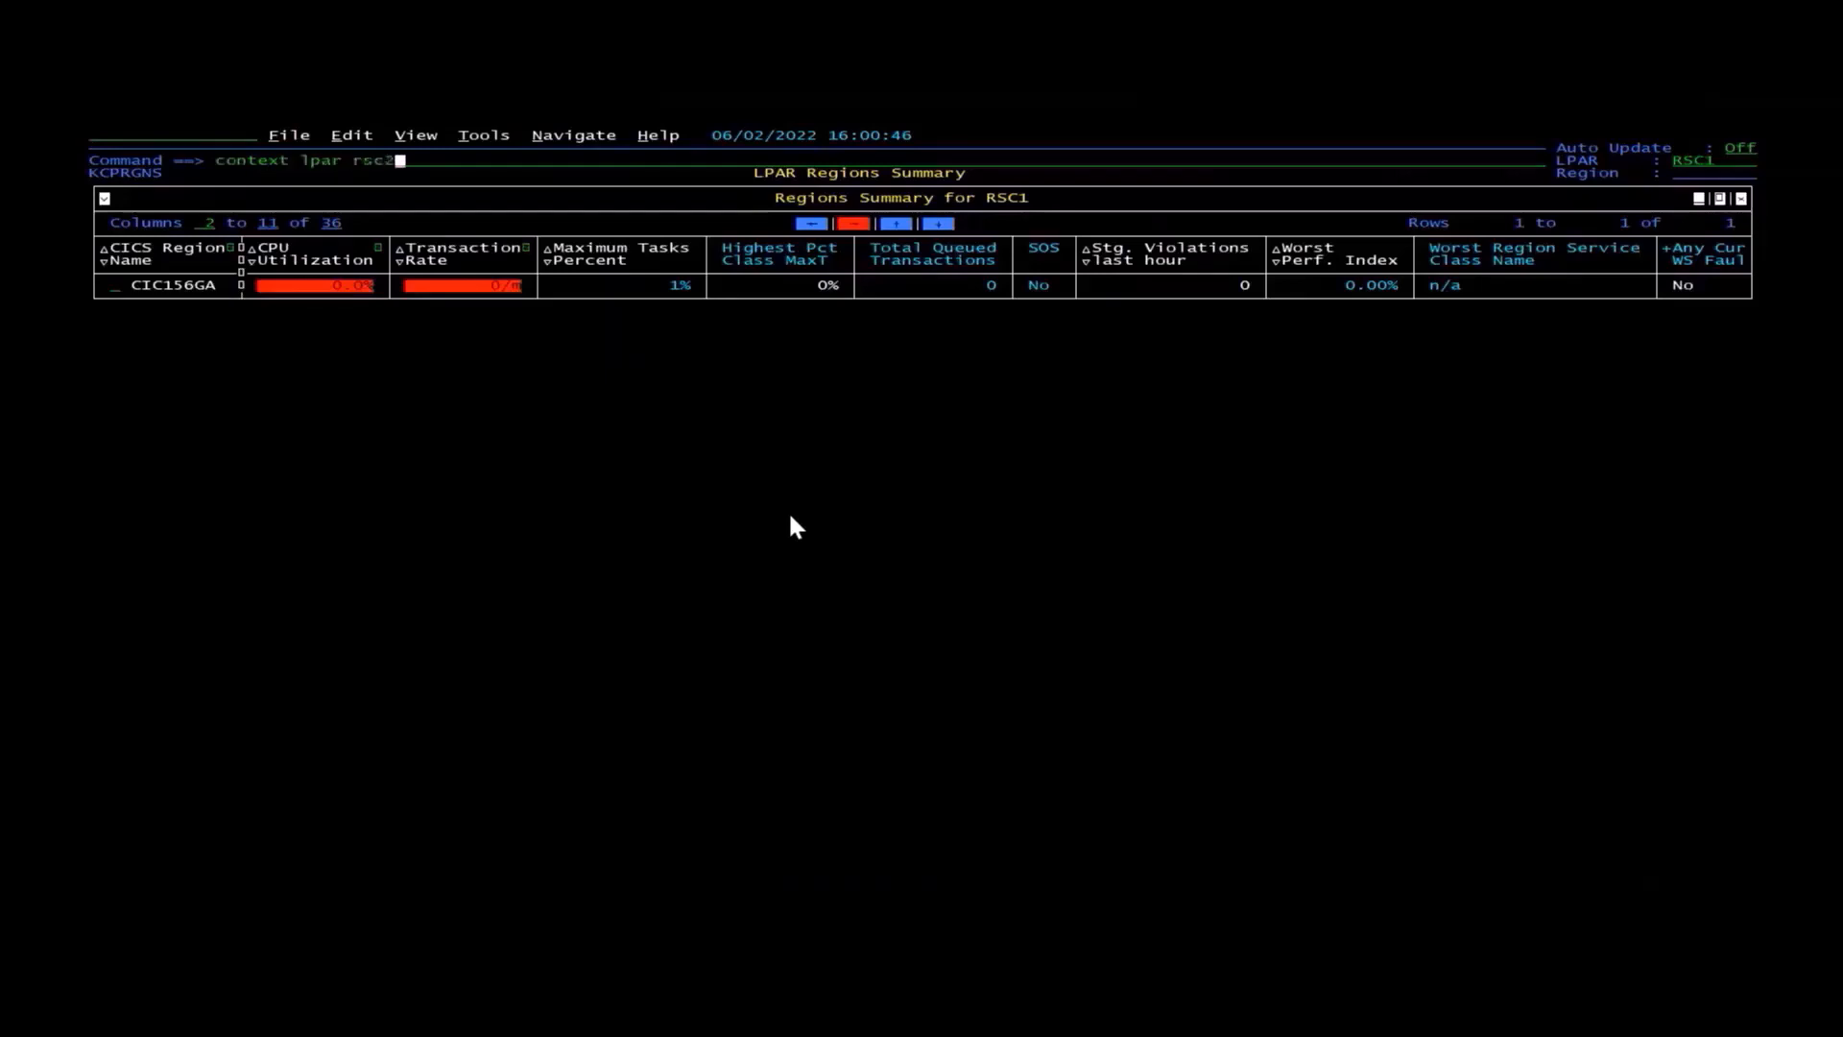
{"action": "key", "text": "Return"}
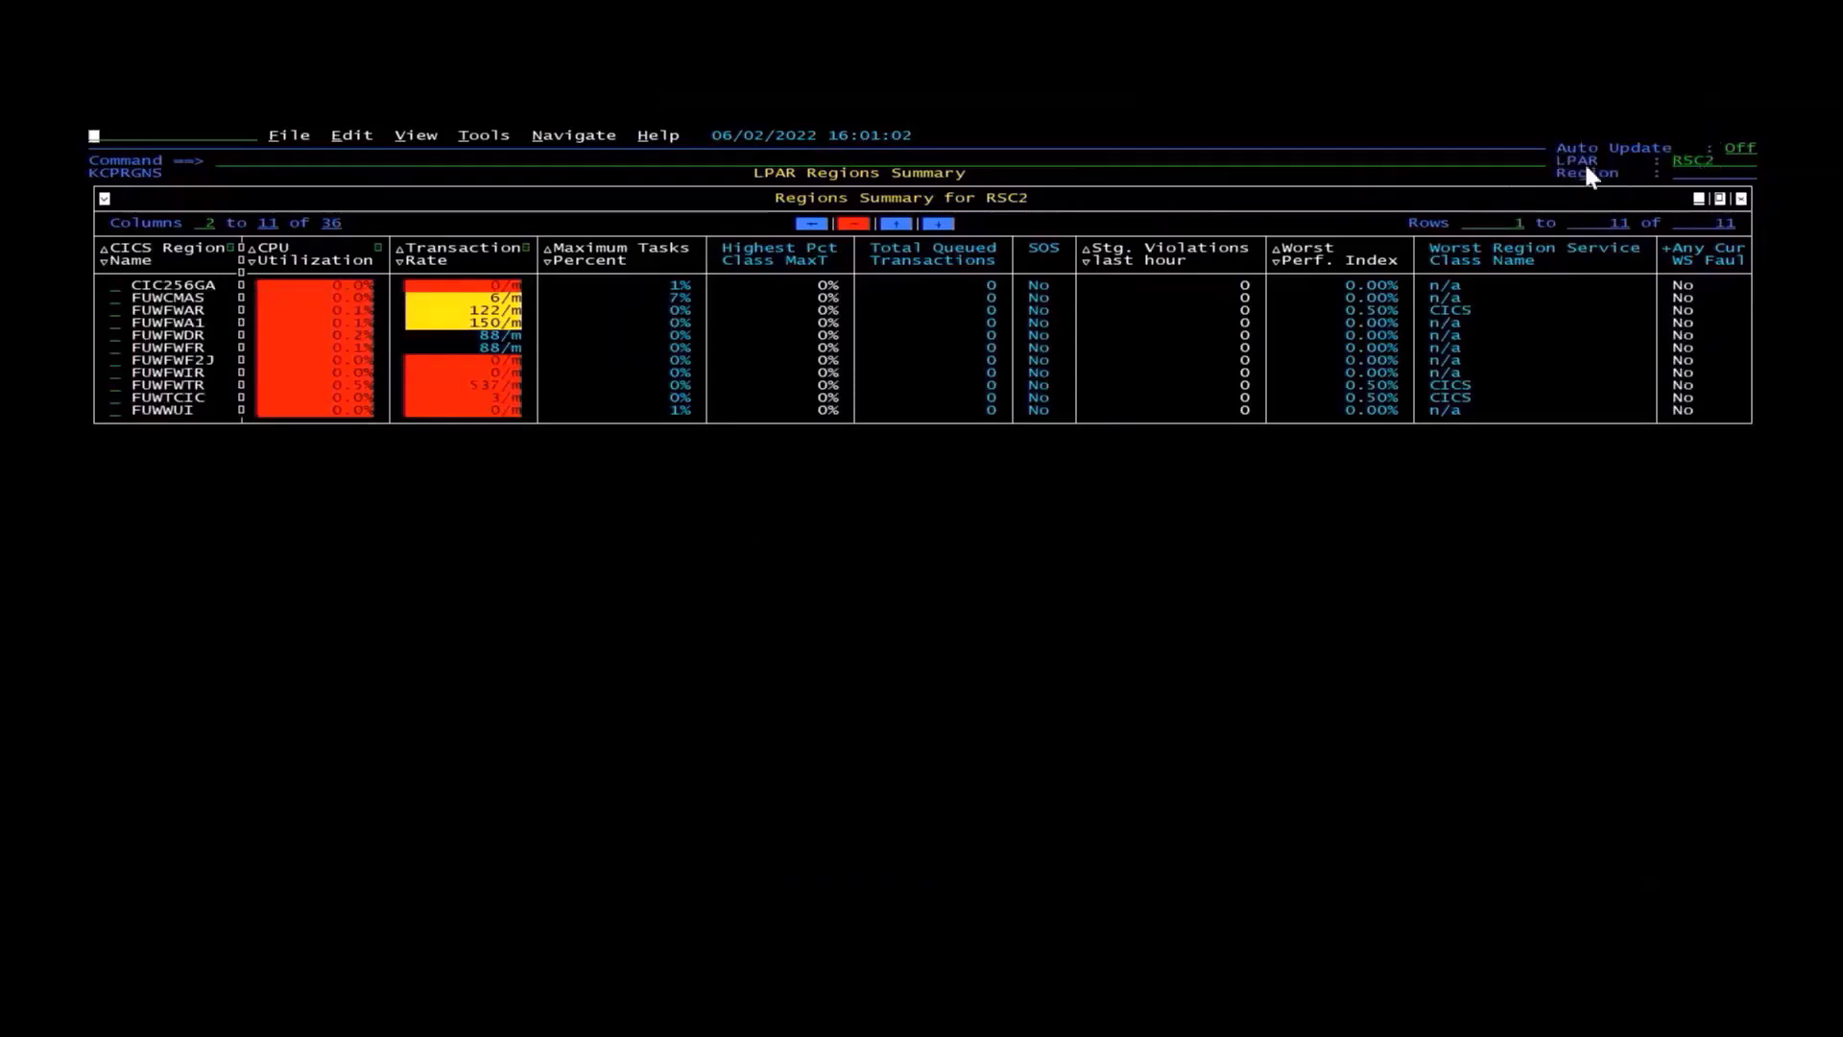
Overwrite the LPAR name in the summary header to show the regions of RSC1
{"action": "left_click", "coordinate": [1709, 163]}
{"action": "type", "text": "3"}
{"action": "key", "text": "Return"}
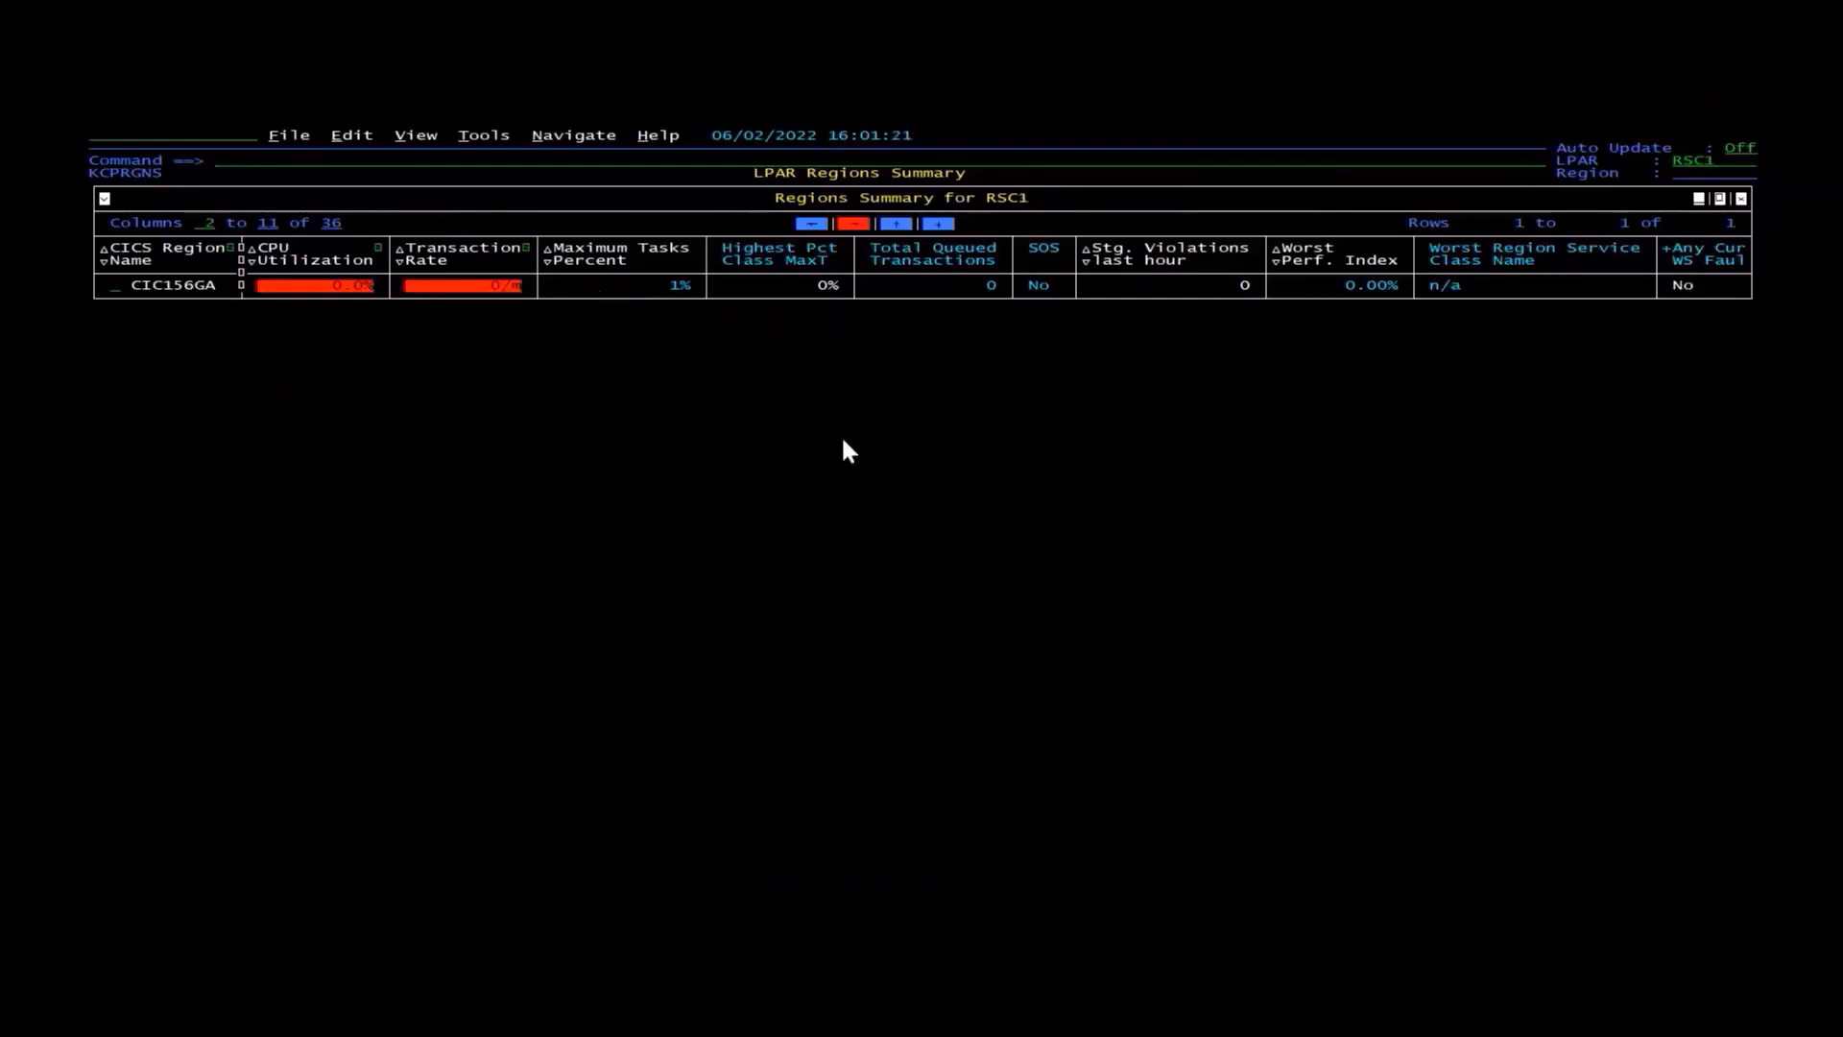
Check the USERGRP type in the context command options, and return to the LPAR regions summary
{"action": "key", "text": "Tab"}
{"action": "type", "text": "context"}
{"action": "key", "text": "Return"}
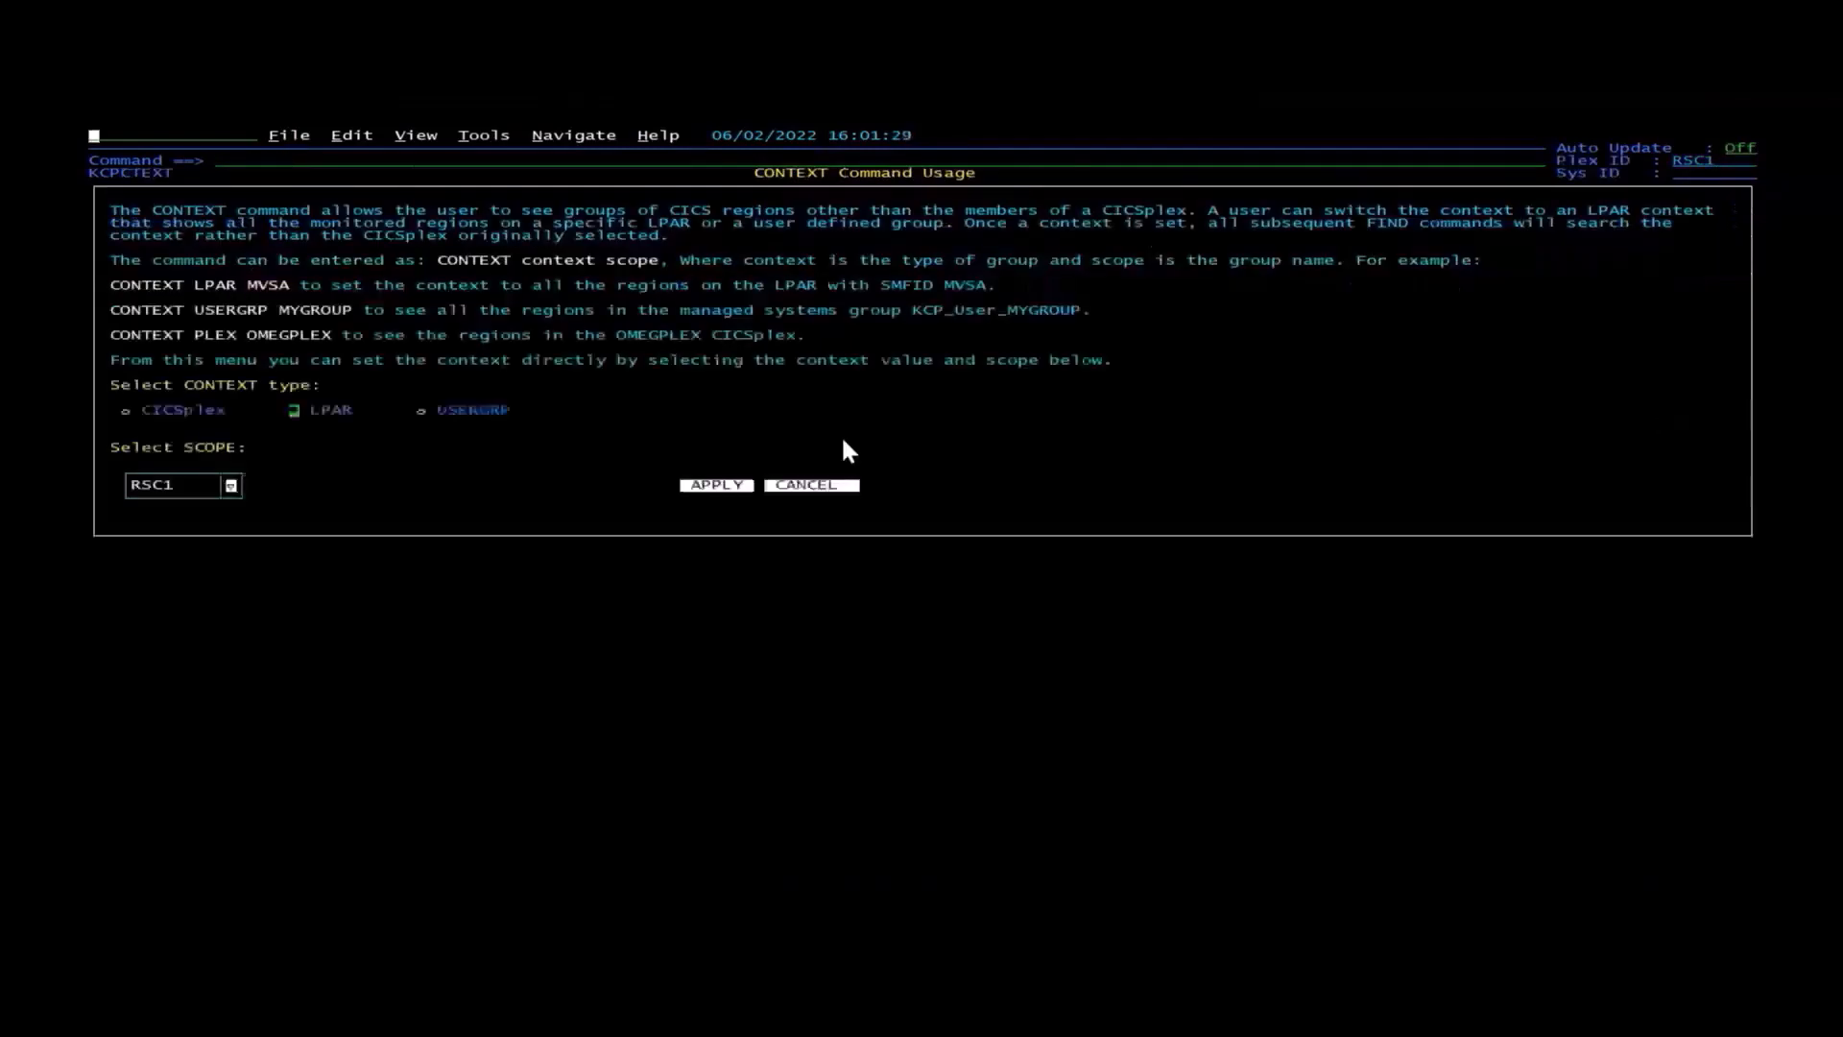
{"action": "left_click", "coordinate": [423, 410]}
{"action": "key", "text": "F3"}
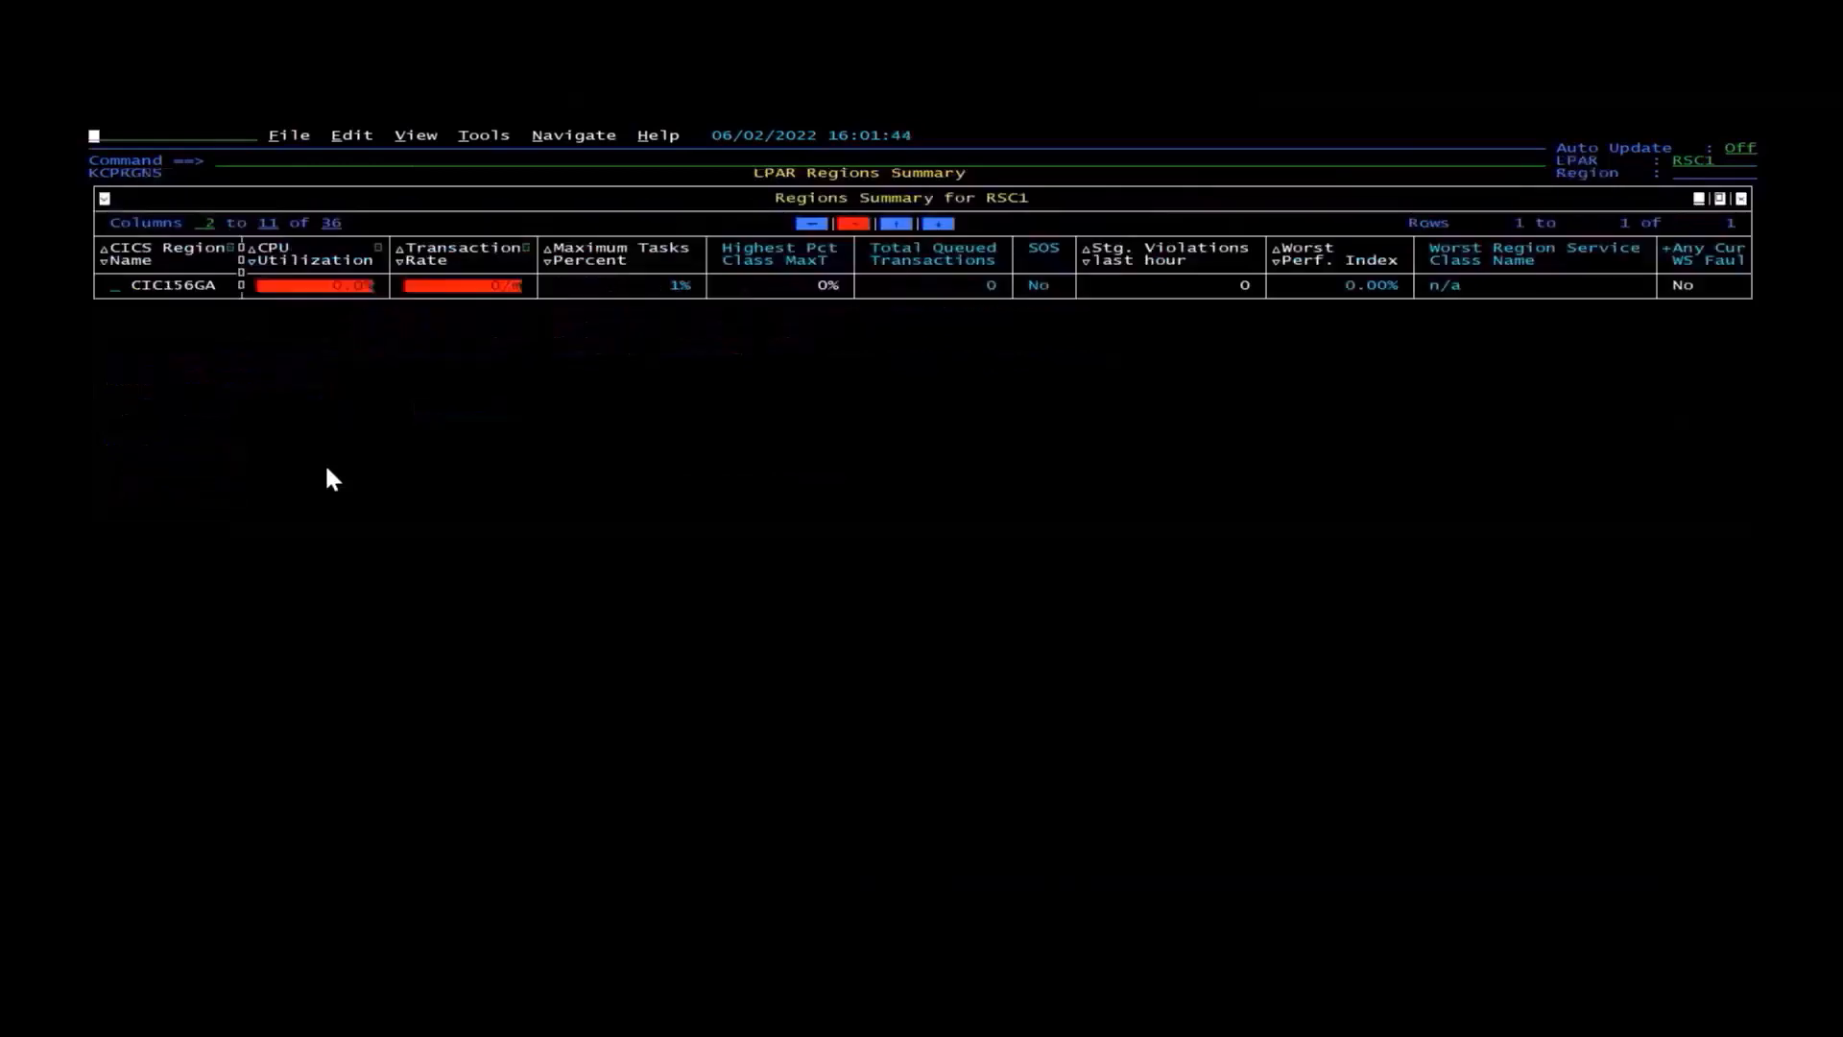
In the Object Group Editor, create a new managed system group named KCP_User_PAYROLL under CICSPlex
{"action": "left_click", "coordinate": [348, 135]}
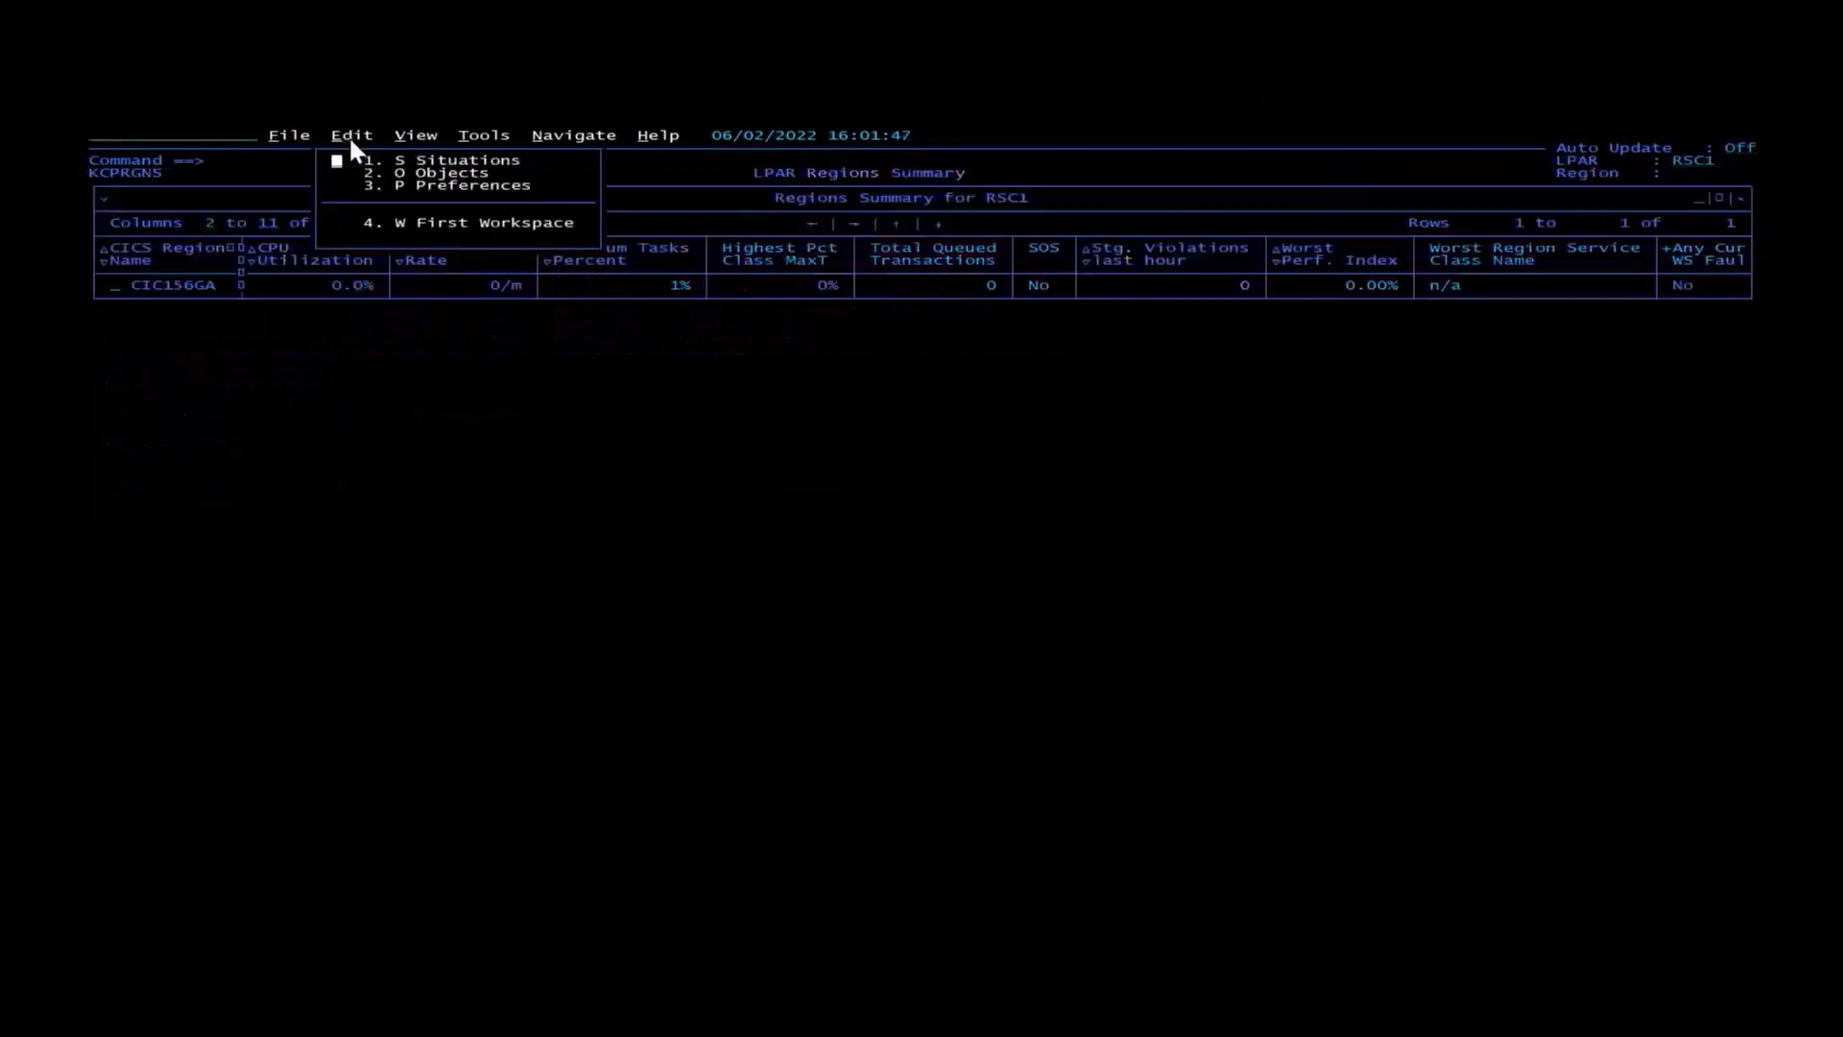
{"action": "left_click", "coordinate": [447, 174]}
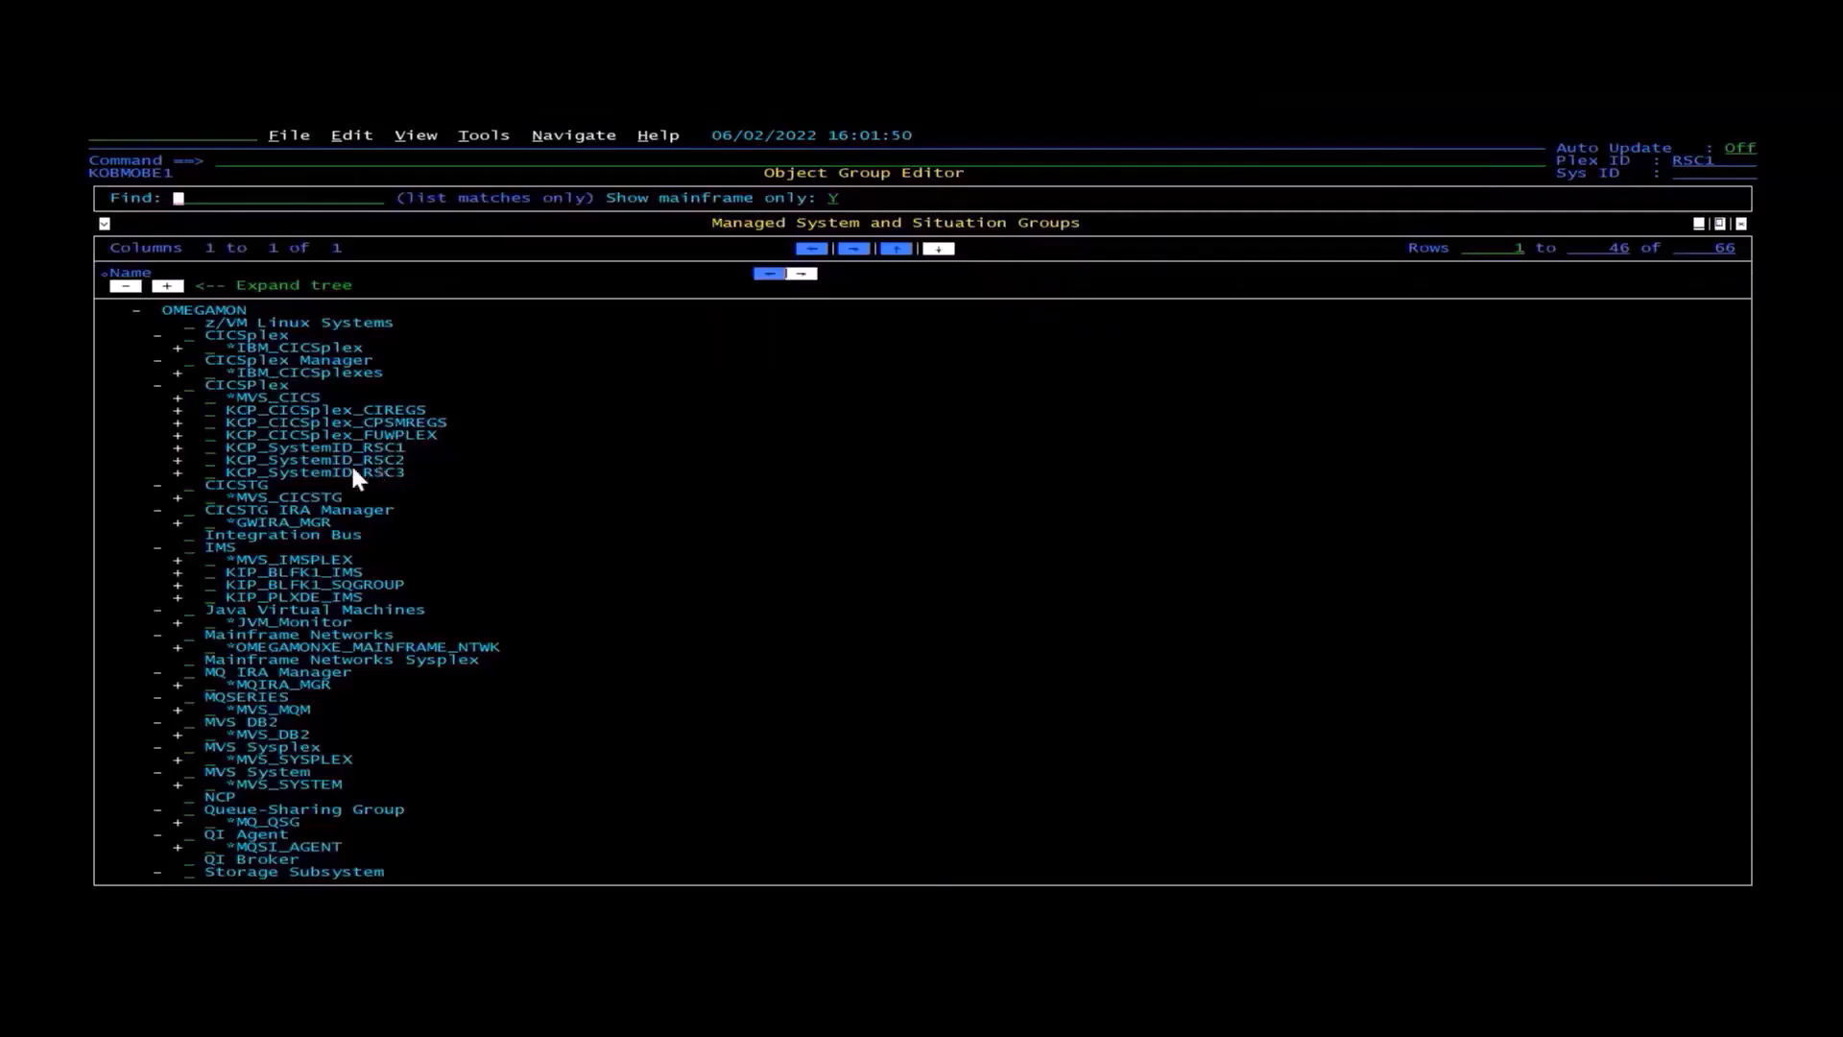
{"action": "left_click", "coordinate": [189, 385]}
{"action": "type", "text": "/"}
{"action": "key", "text": "Return"}
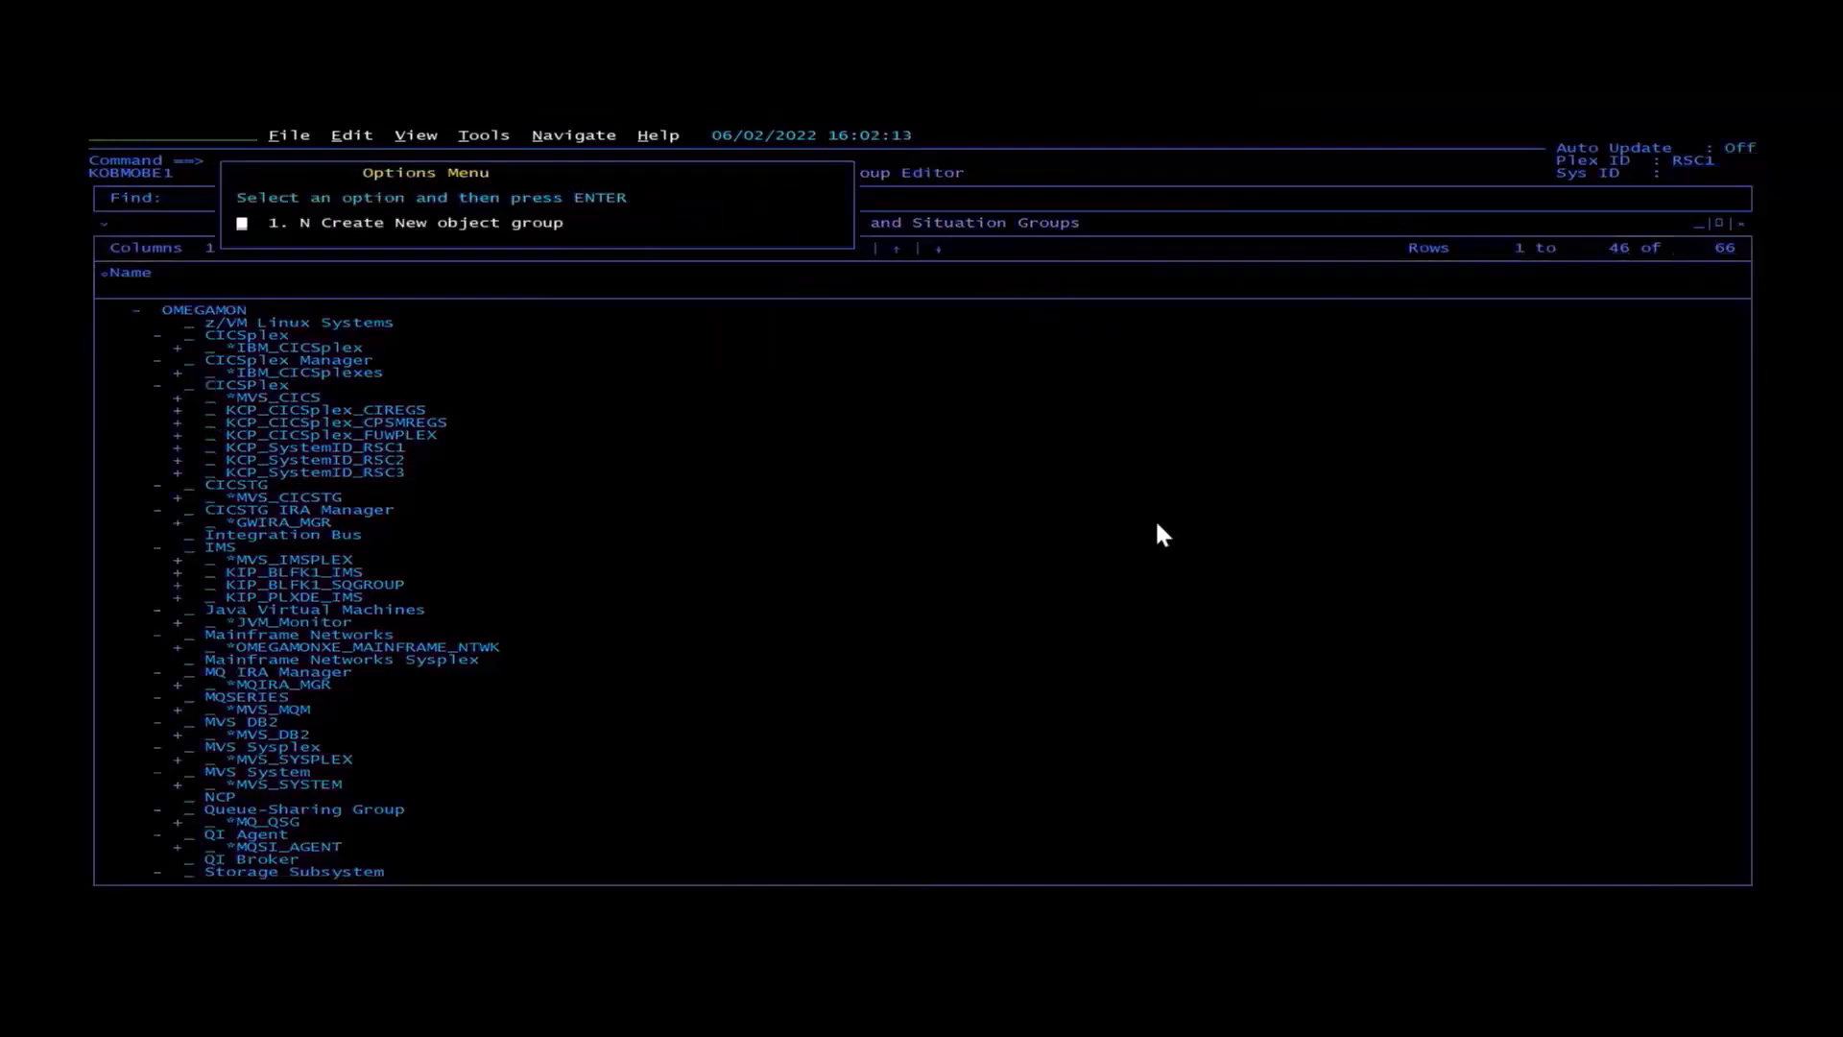
{"action": "type", "text": "n"}
{"action": "key", "text": "Return"}
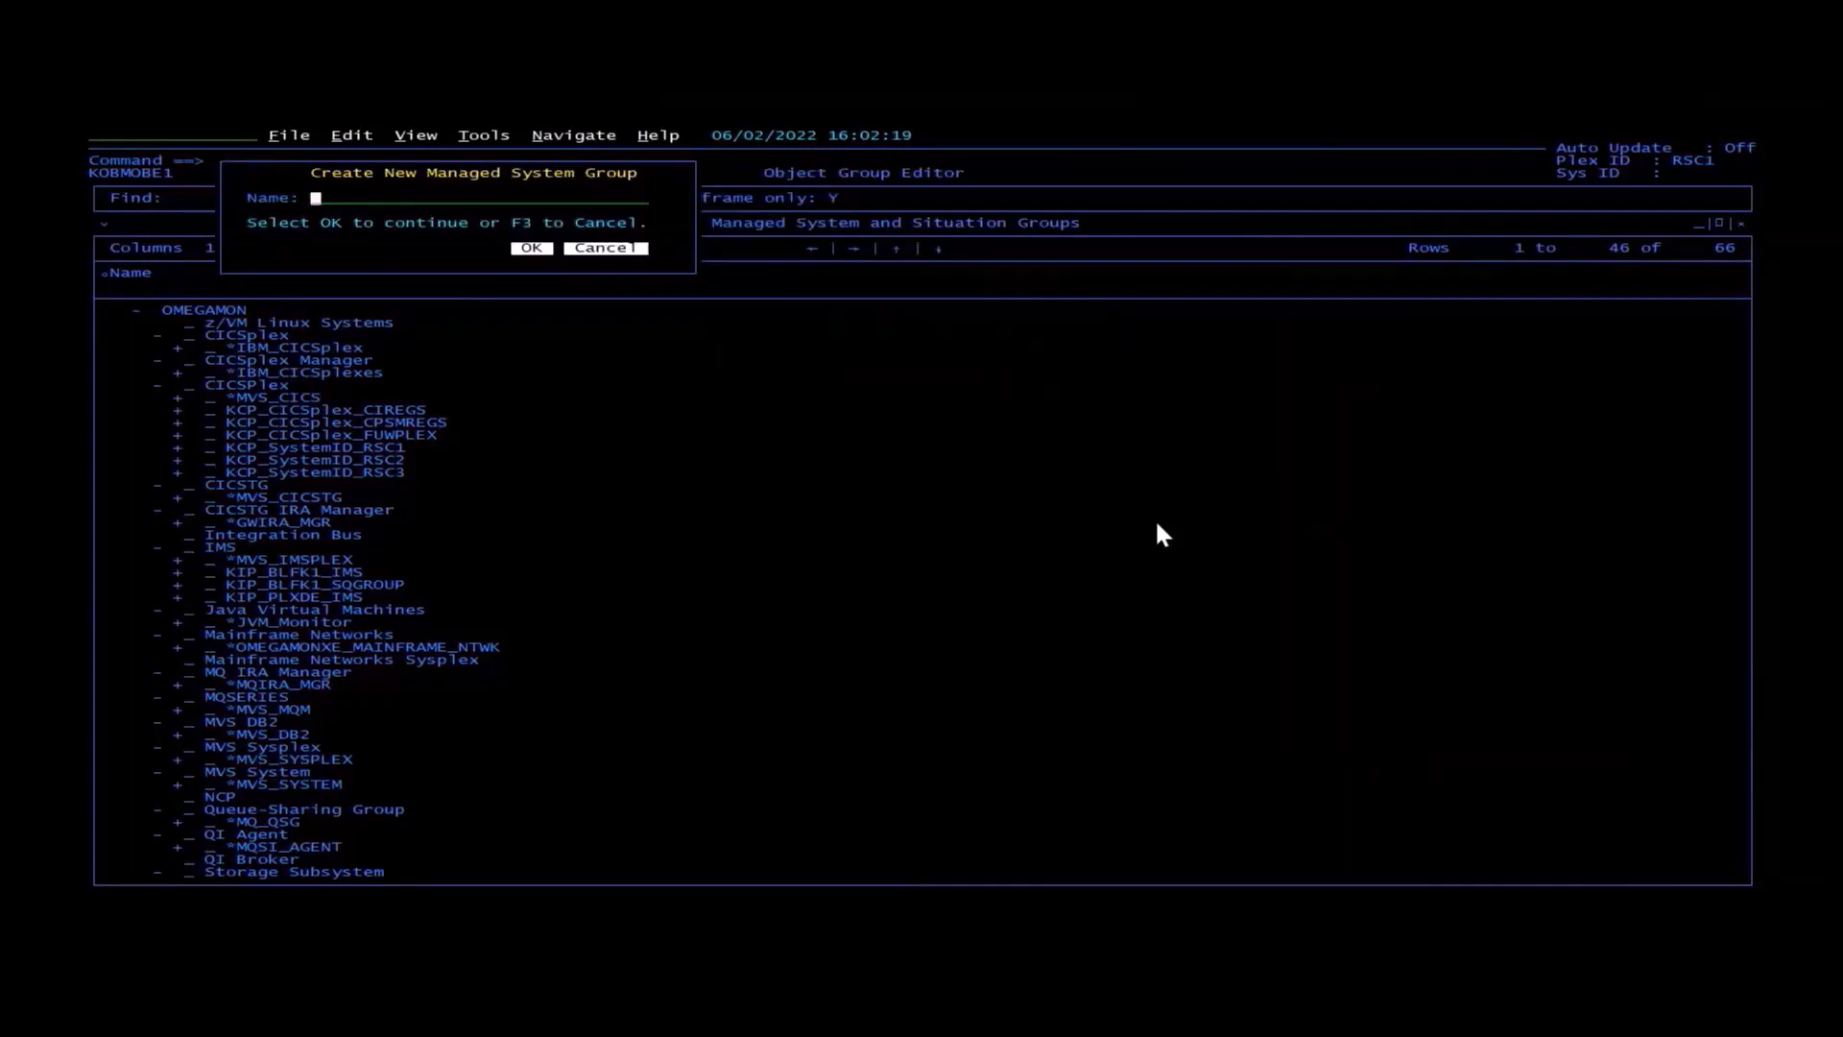
{"action": "type", "text": "KCP_User"}
{"action": "type", "text": "_PAYROLL"}
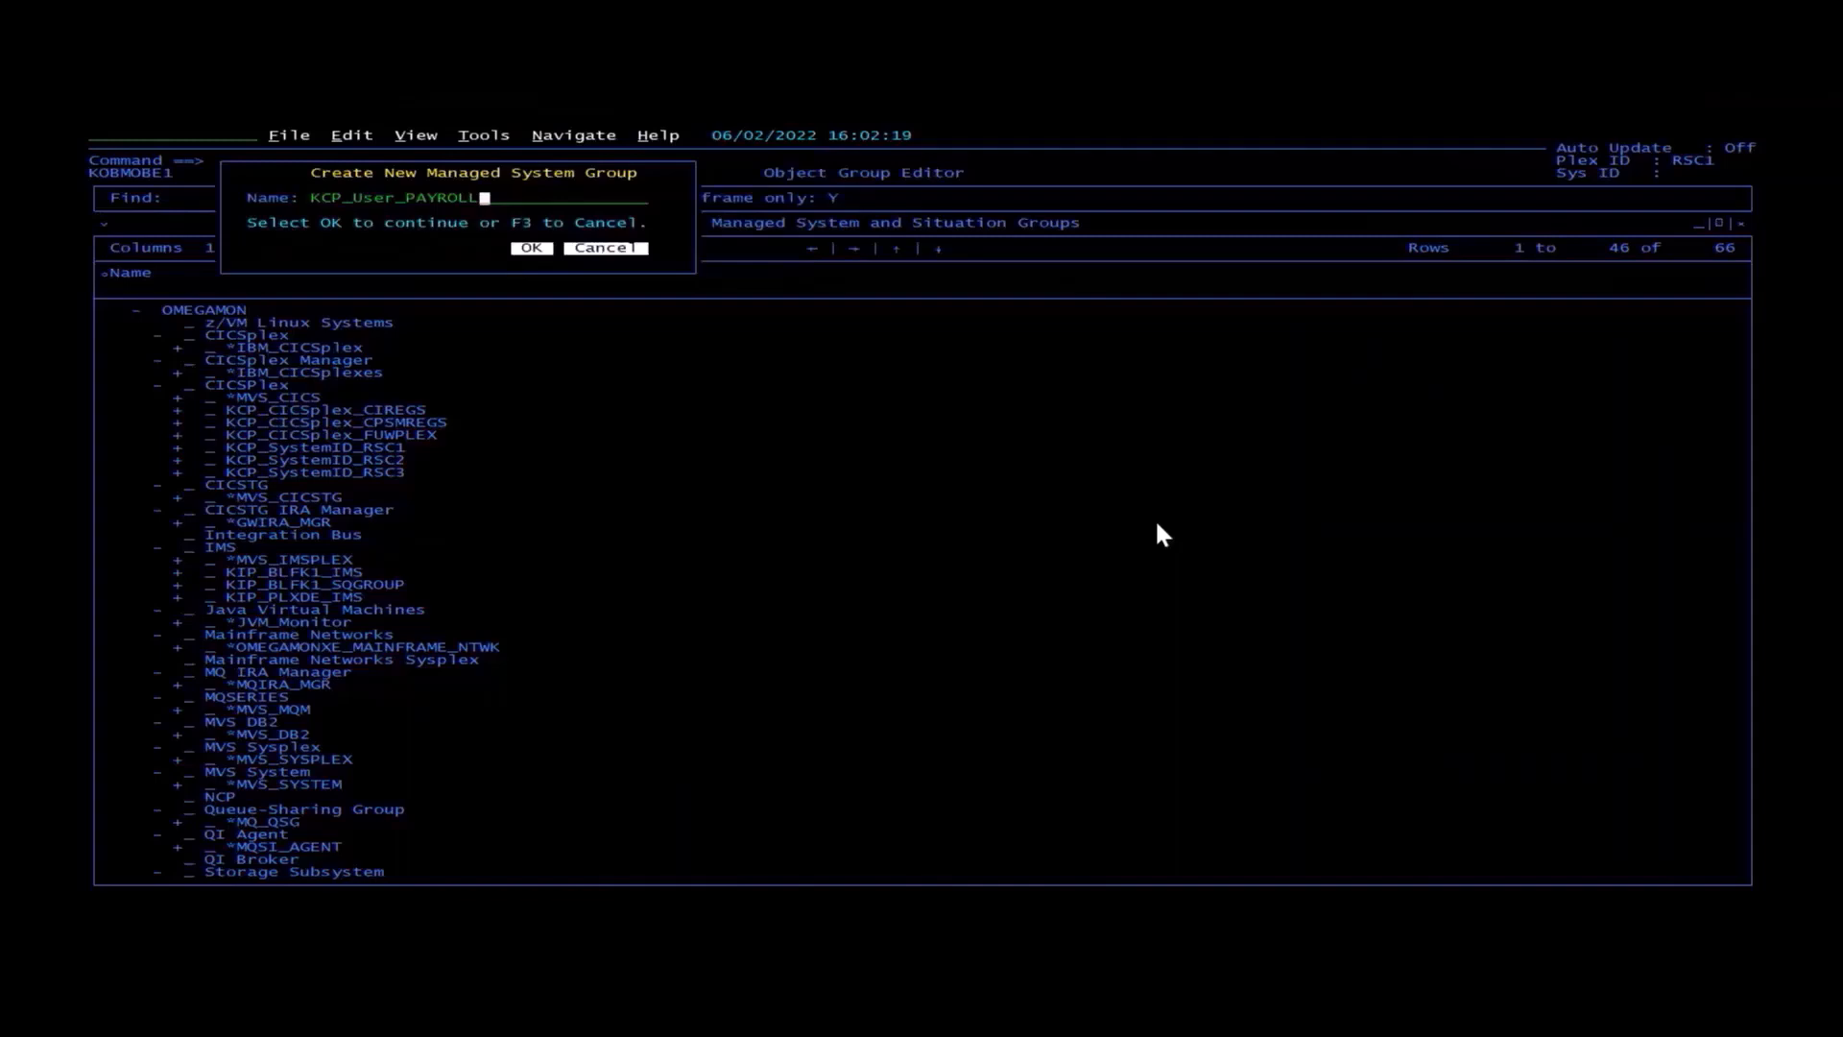
{"action": "left_click", "coordinate": [538, 250]}
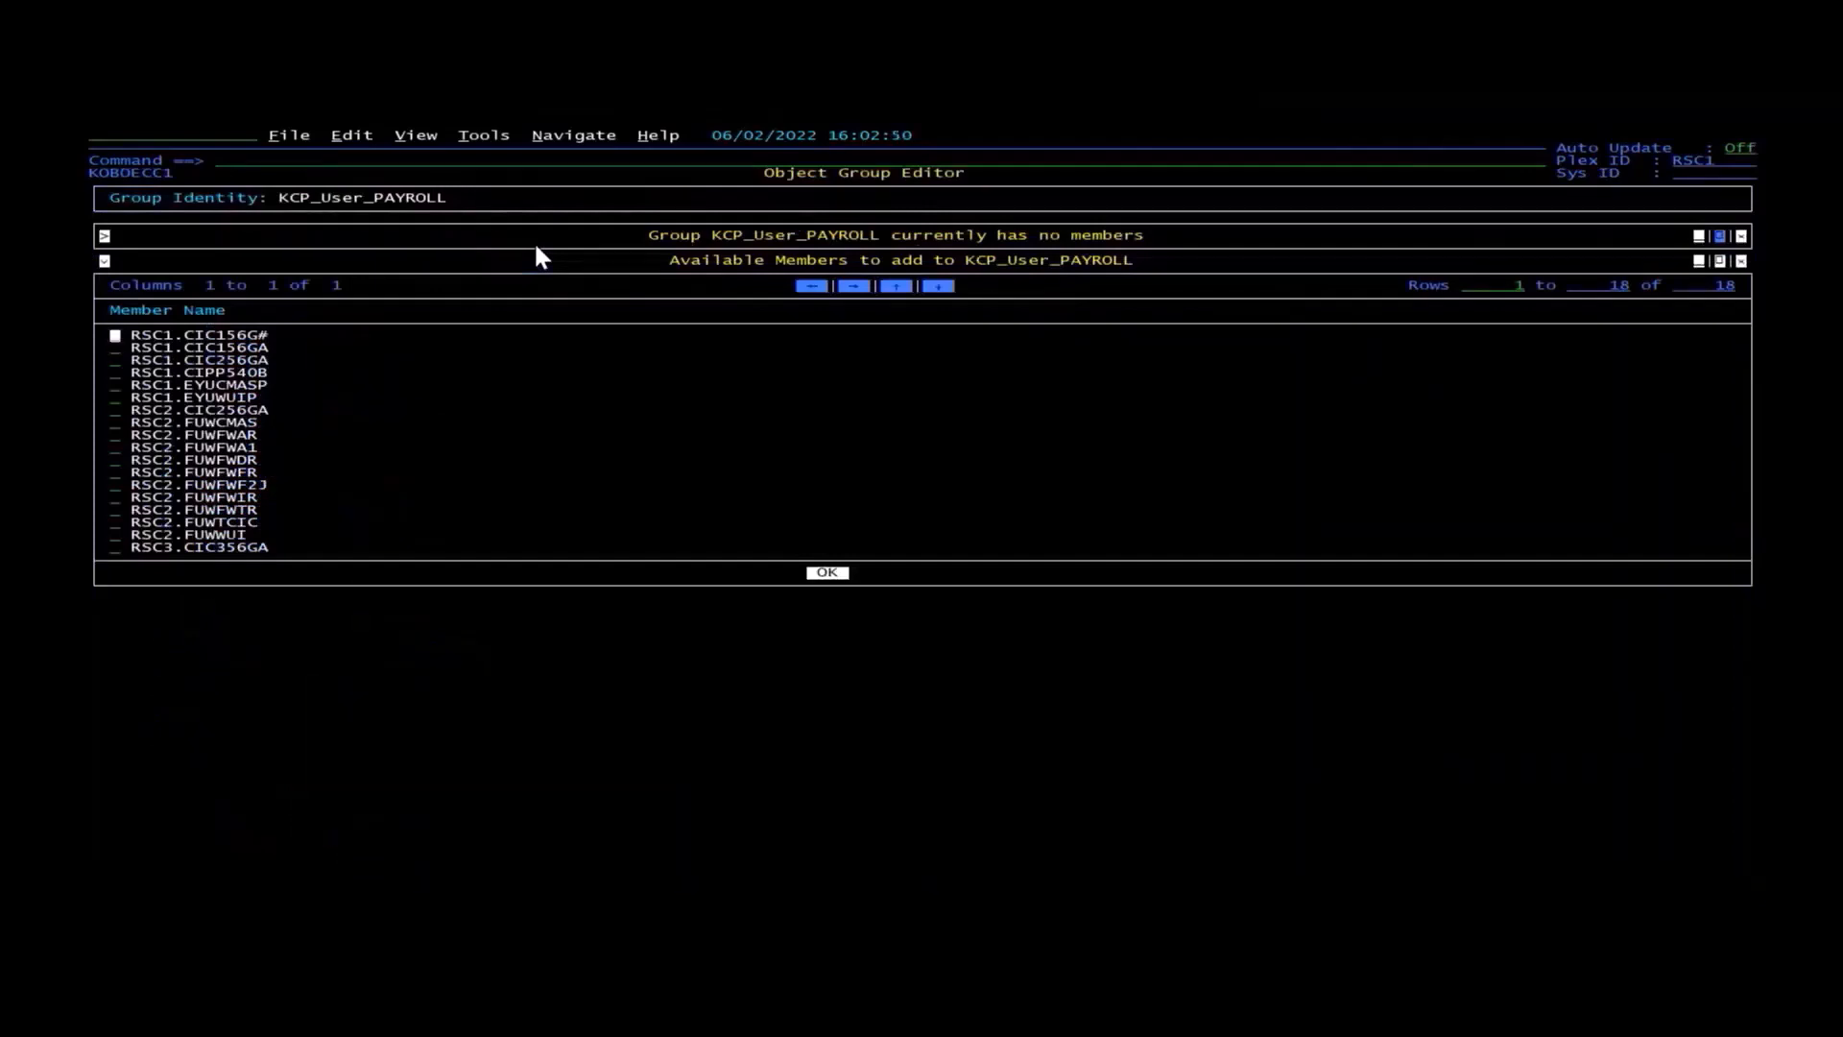
Add RSC2.FUWFWAR, RSC2.FUWFWA1 and RSC3.CIC356GA as members of KCP_User_PAYROLL and return to the group tree
{"action": "key", "text": "Down"}
{"action": "key", "text": "Down"}
{"action": "key", "text": "Down"}
{"action": "key", "text": "Down"}
{"action": "key", "text": "Down"}
{"action": "key", "text": "Down"}
{"action": "key", "text": "Down"}
{"action": "key", "text": "Down"}
{"action": "type", "text": "s"}
{"action": "key", "text": "Tab"}
{"action": "type", "text": "s"}
{"action": "key", "text": "Tab"}
{"action": "key", "text": "Tab"}
{"action": "key", "text": "Tab"}
{"action": "key", "text": "Tab"}
{"action": "key", "text": "Tab"}
{"action": "key", "text": "Tab"}
{"action": "key", "text": "Tab"}
{"action": "key", "text": "Tab"}
{"action": "type", "text": "s"}
{"action": "key", "text": "Return"}
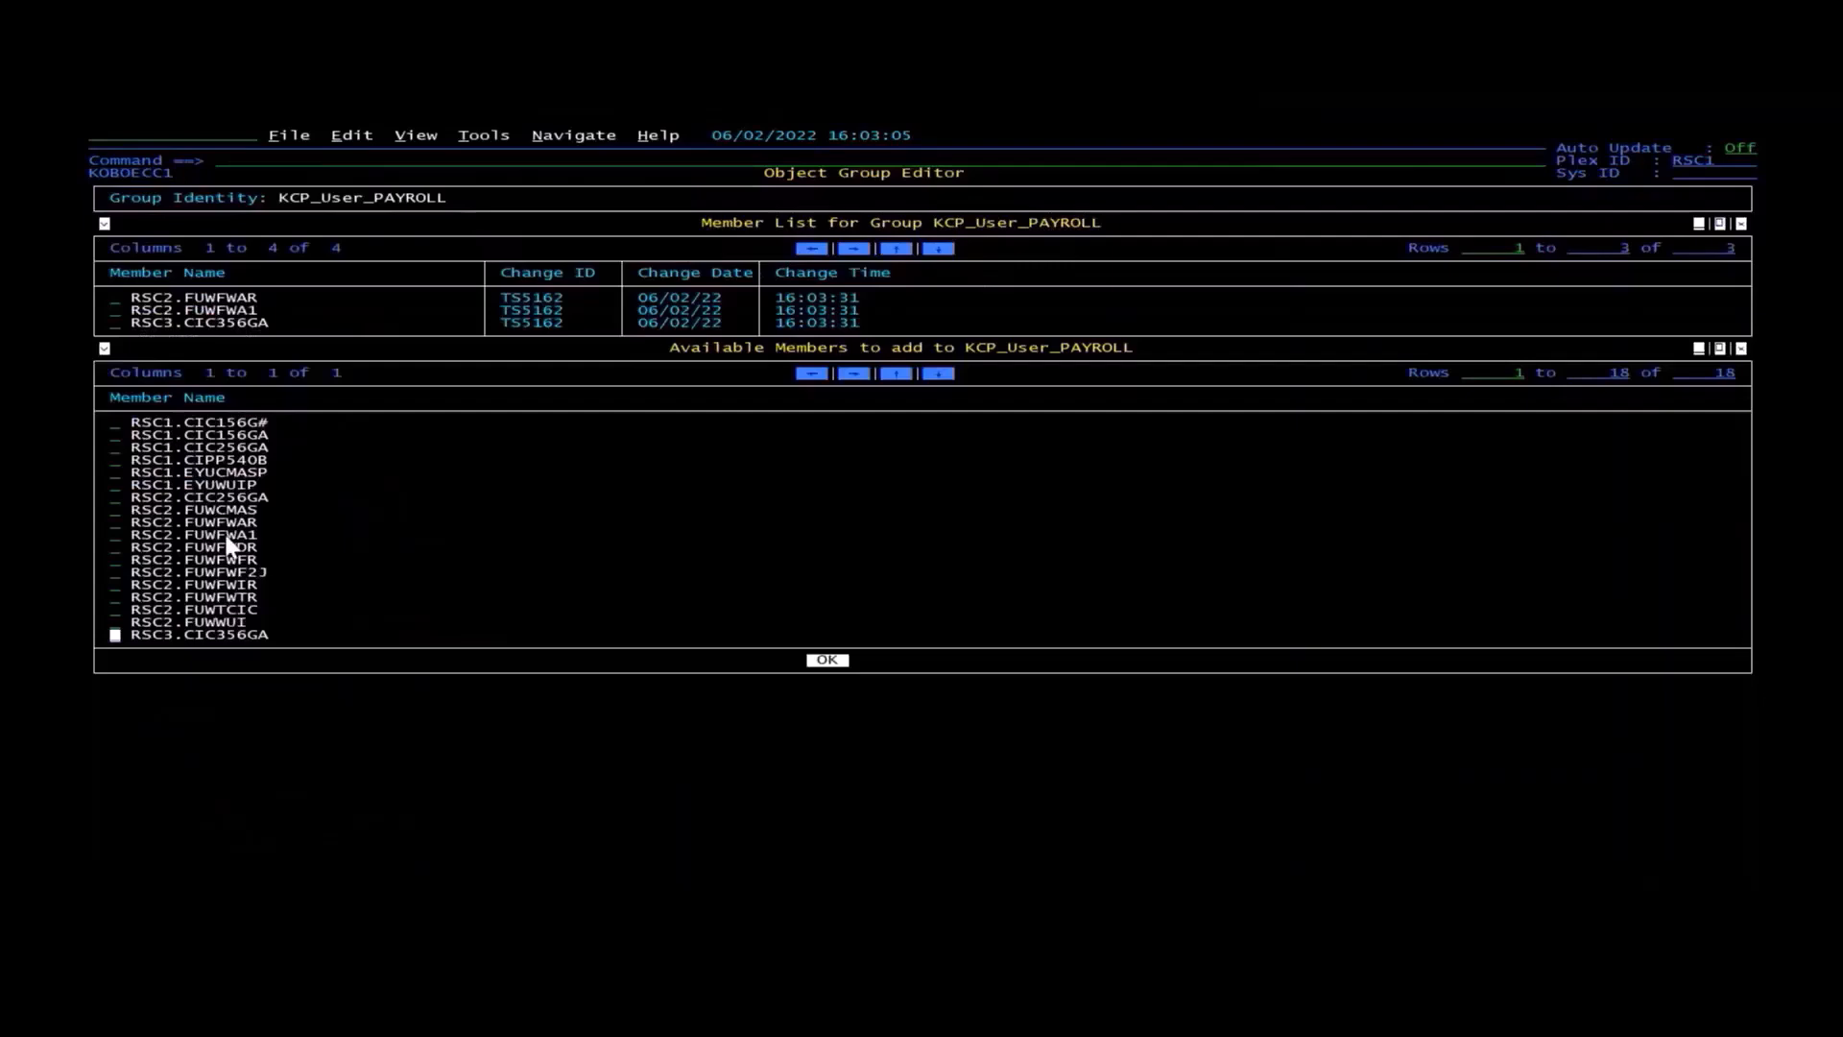
{"action": "key", "text": "F3"}
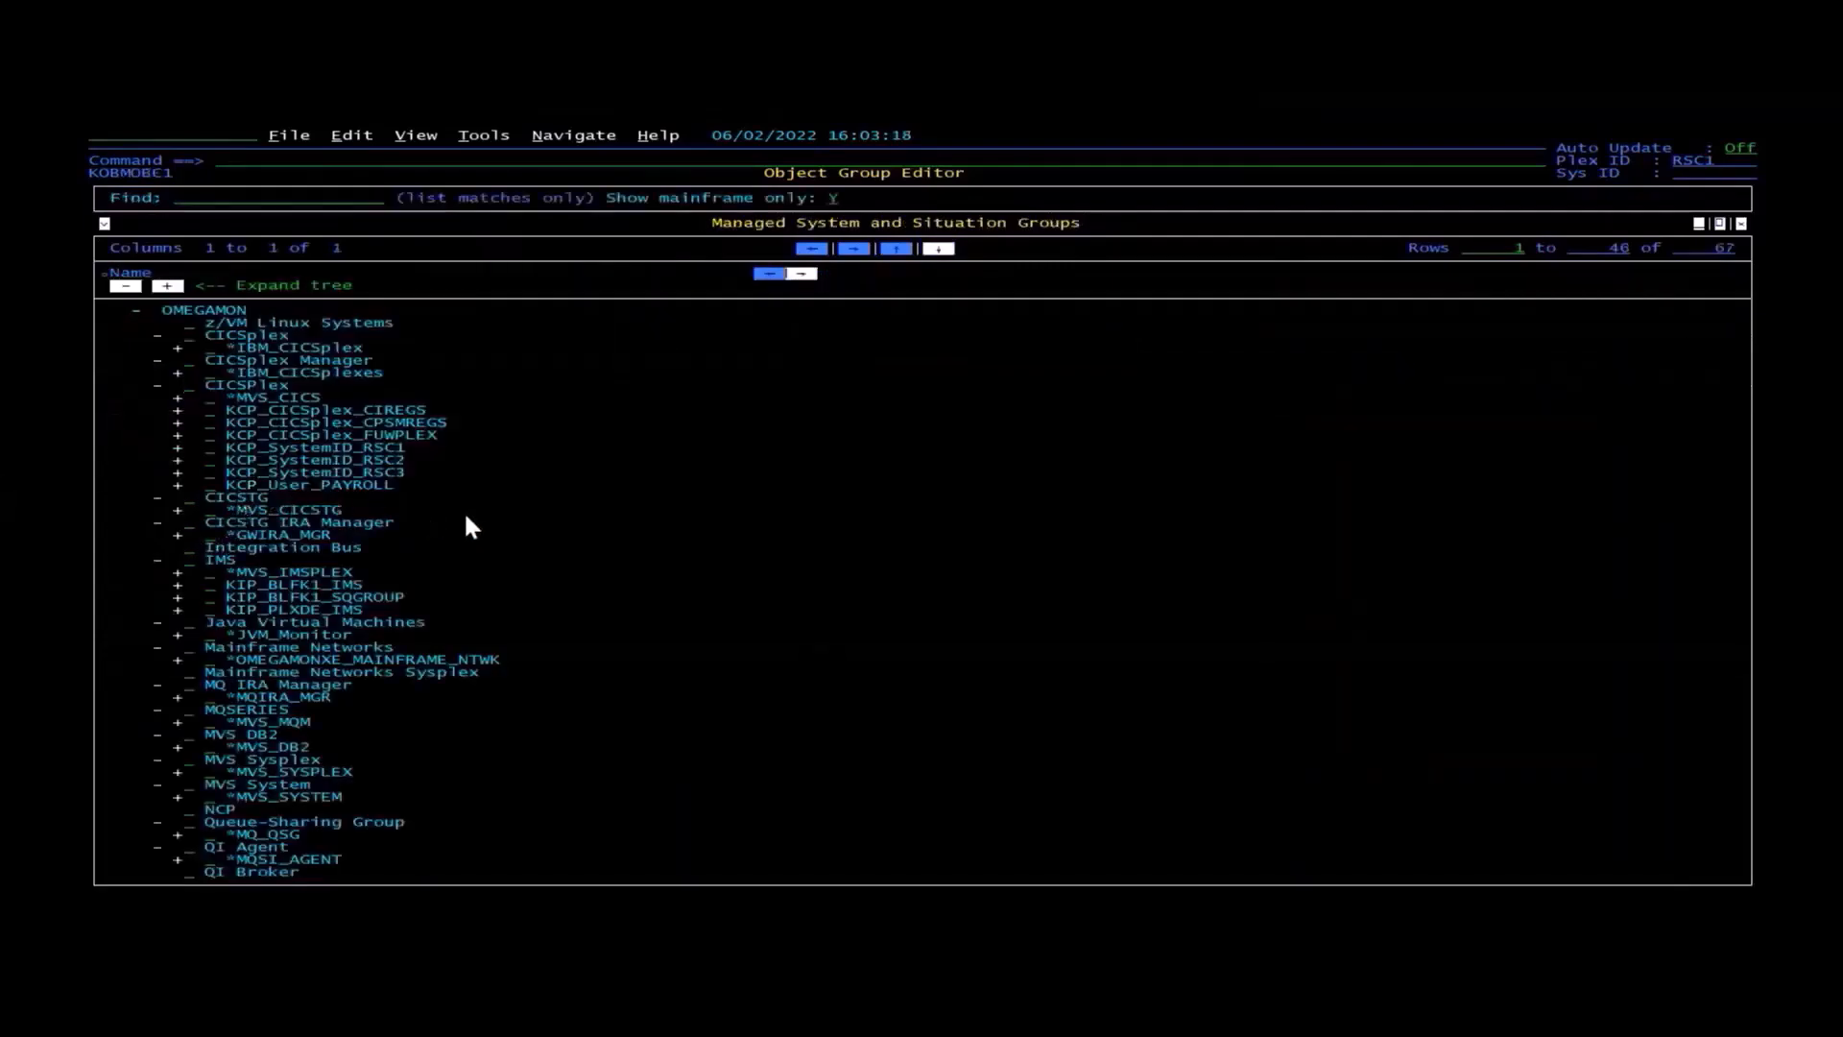
View the options available for the KCP_User_PAYROLL group, and go back to the LPAR regions summary
{"action": "key", "text": "Down"}
{"action": "key", "text": "Down"}
{"action": "key", "text": "Down"}
{"action": "key", "text": "Down"}
{"action": "key", "text": "Down"}
{"action": "key", "text": "Down"}
{"action": "key", "text": "Down"}
{"action": "key", "text": "Down"}
{"action": "key", "text": "Down"}
{"action": "key", "text": "Tab"}
{"action": "key", "text": "Up"}
{"action": "key", "text": "Up"}
{"action": "key", "text": "Return"}
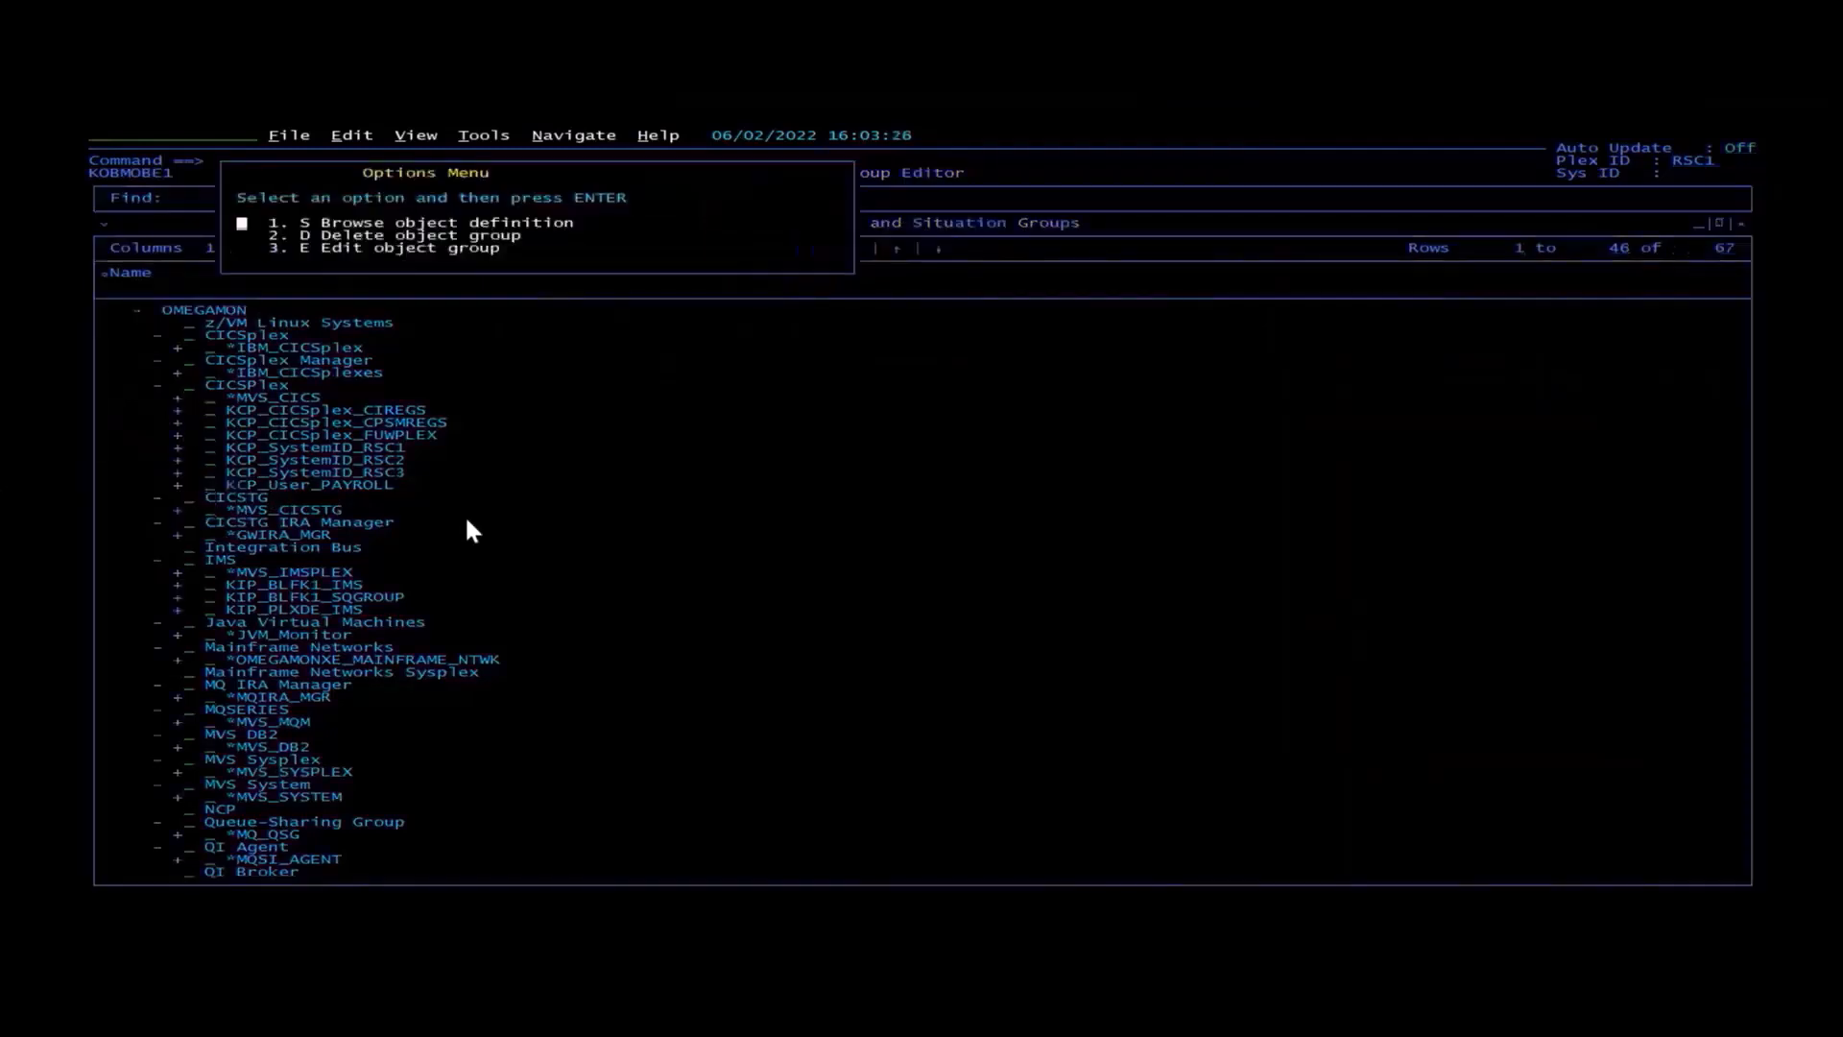
{"action": "type", "text": "3"}
{"action": "key", "text": "Return"}
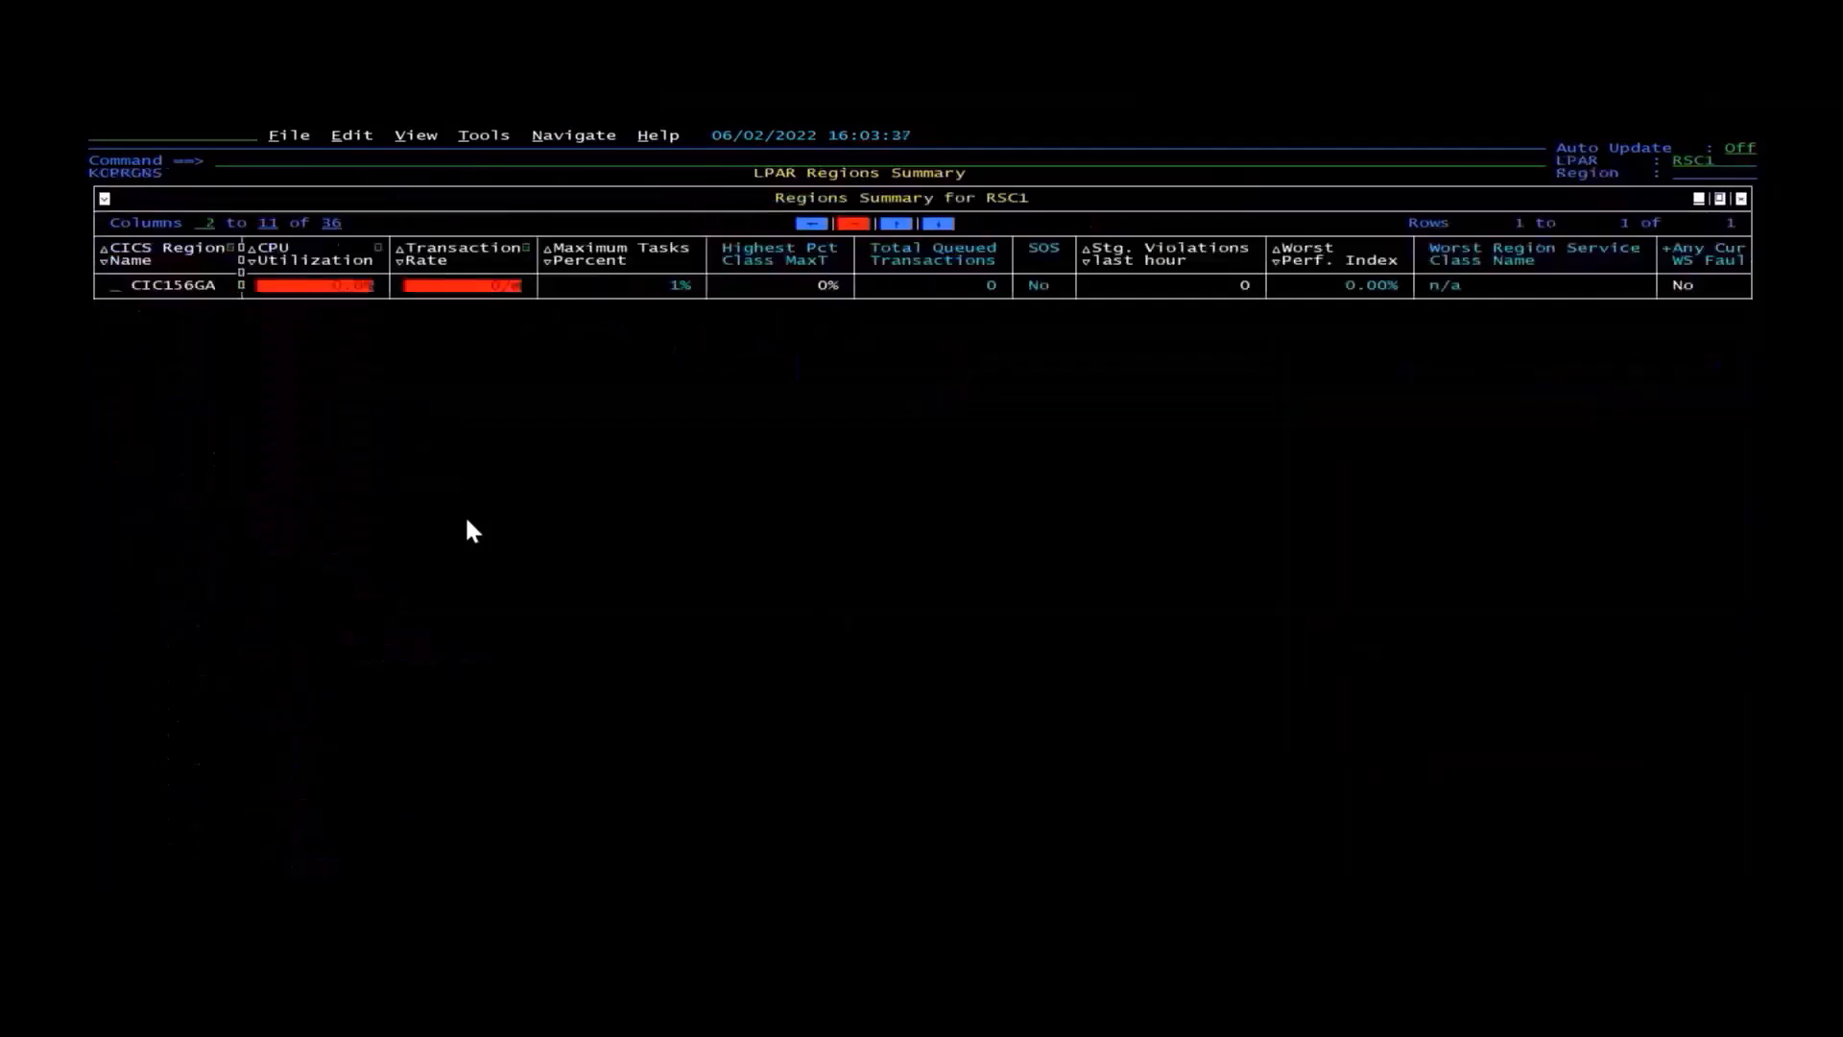
Return to the FUWPLEX regions summary and run the context command without parameters
{"action": "key", "text": "F3"}
{"action": "key", "text": "Tab"}
{"action": "key", "text": "Tab"}
{"action": "key", "text": "Tab"}
{"action": "key", "text": "Tab"}
{"action": "key", "text": "Tab"}
{"action": "key", "text": "Tab"}
{"action": "key", "text": "Tab"}
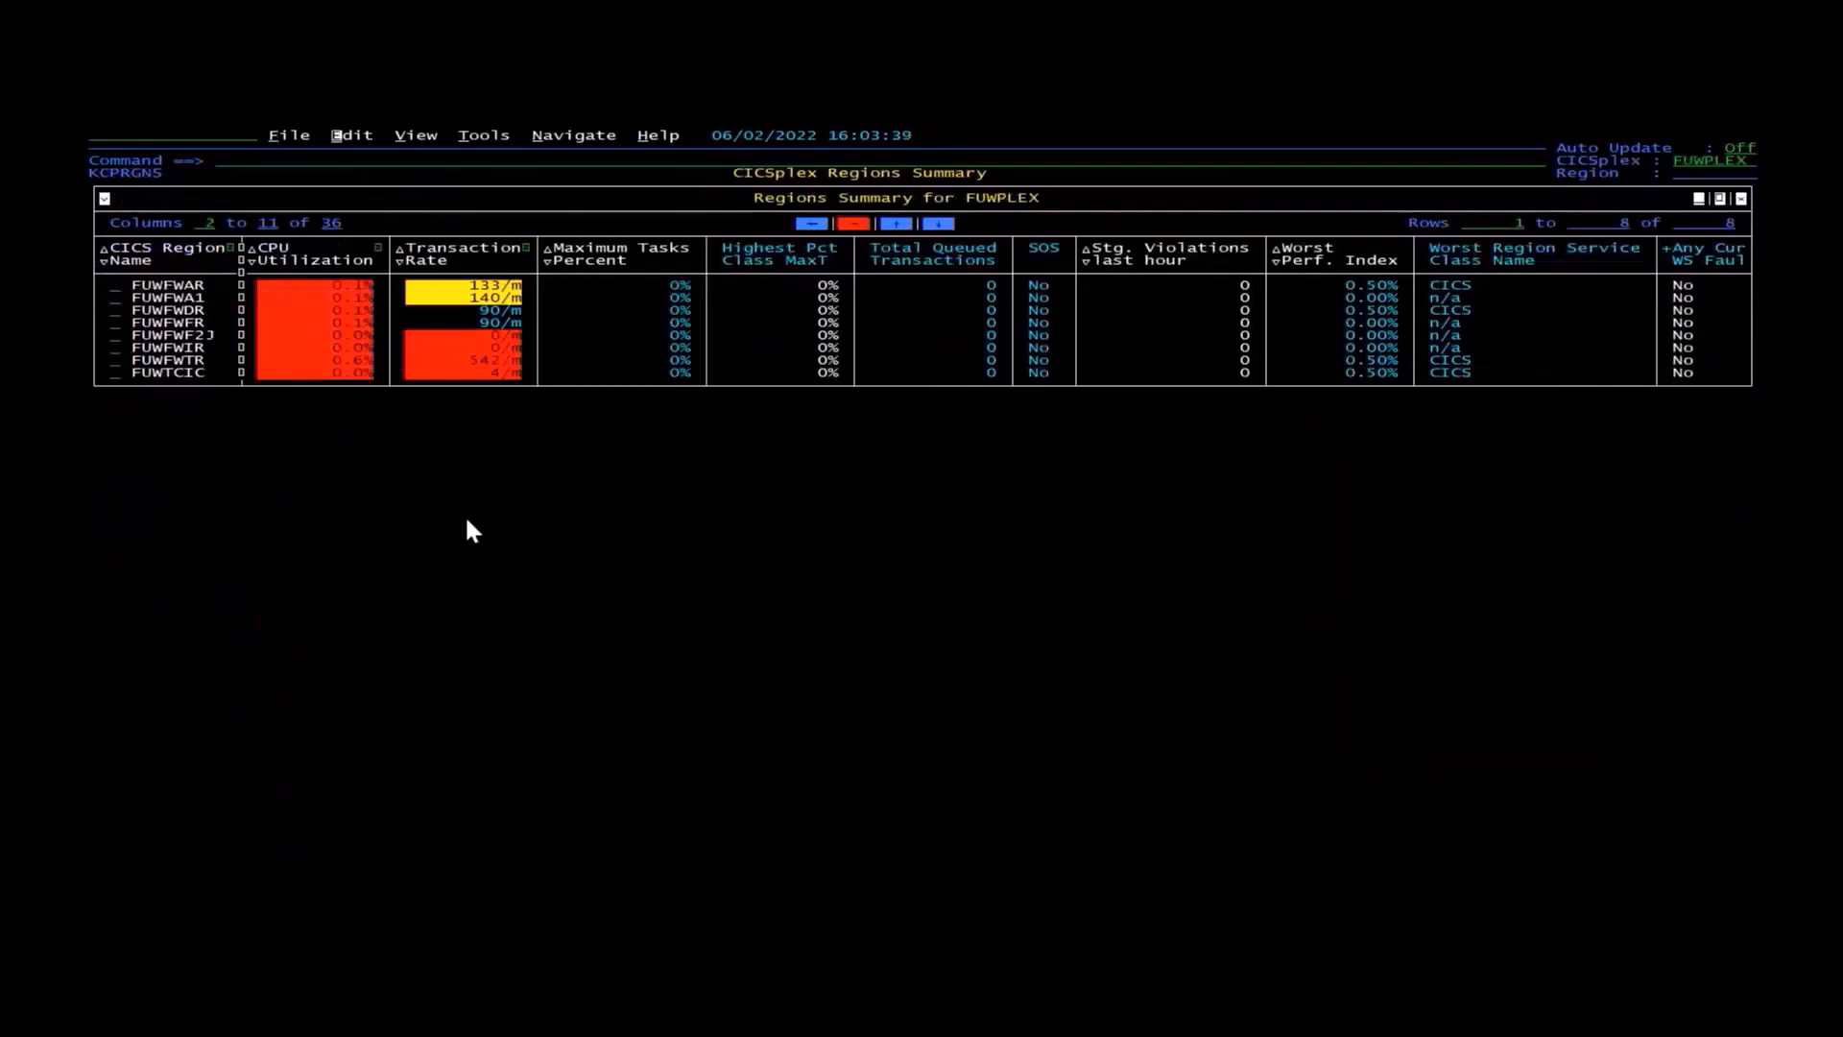
{"action": "key", "text": "Tab"}
{"action": "key", "text": "Tab"}
{"action": "type", "text": "context"}
{"action": "key", "text": "Return"}
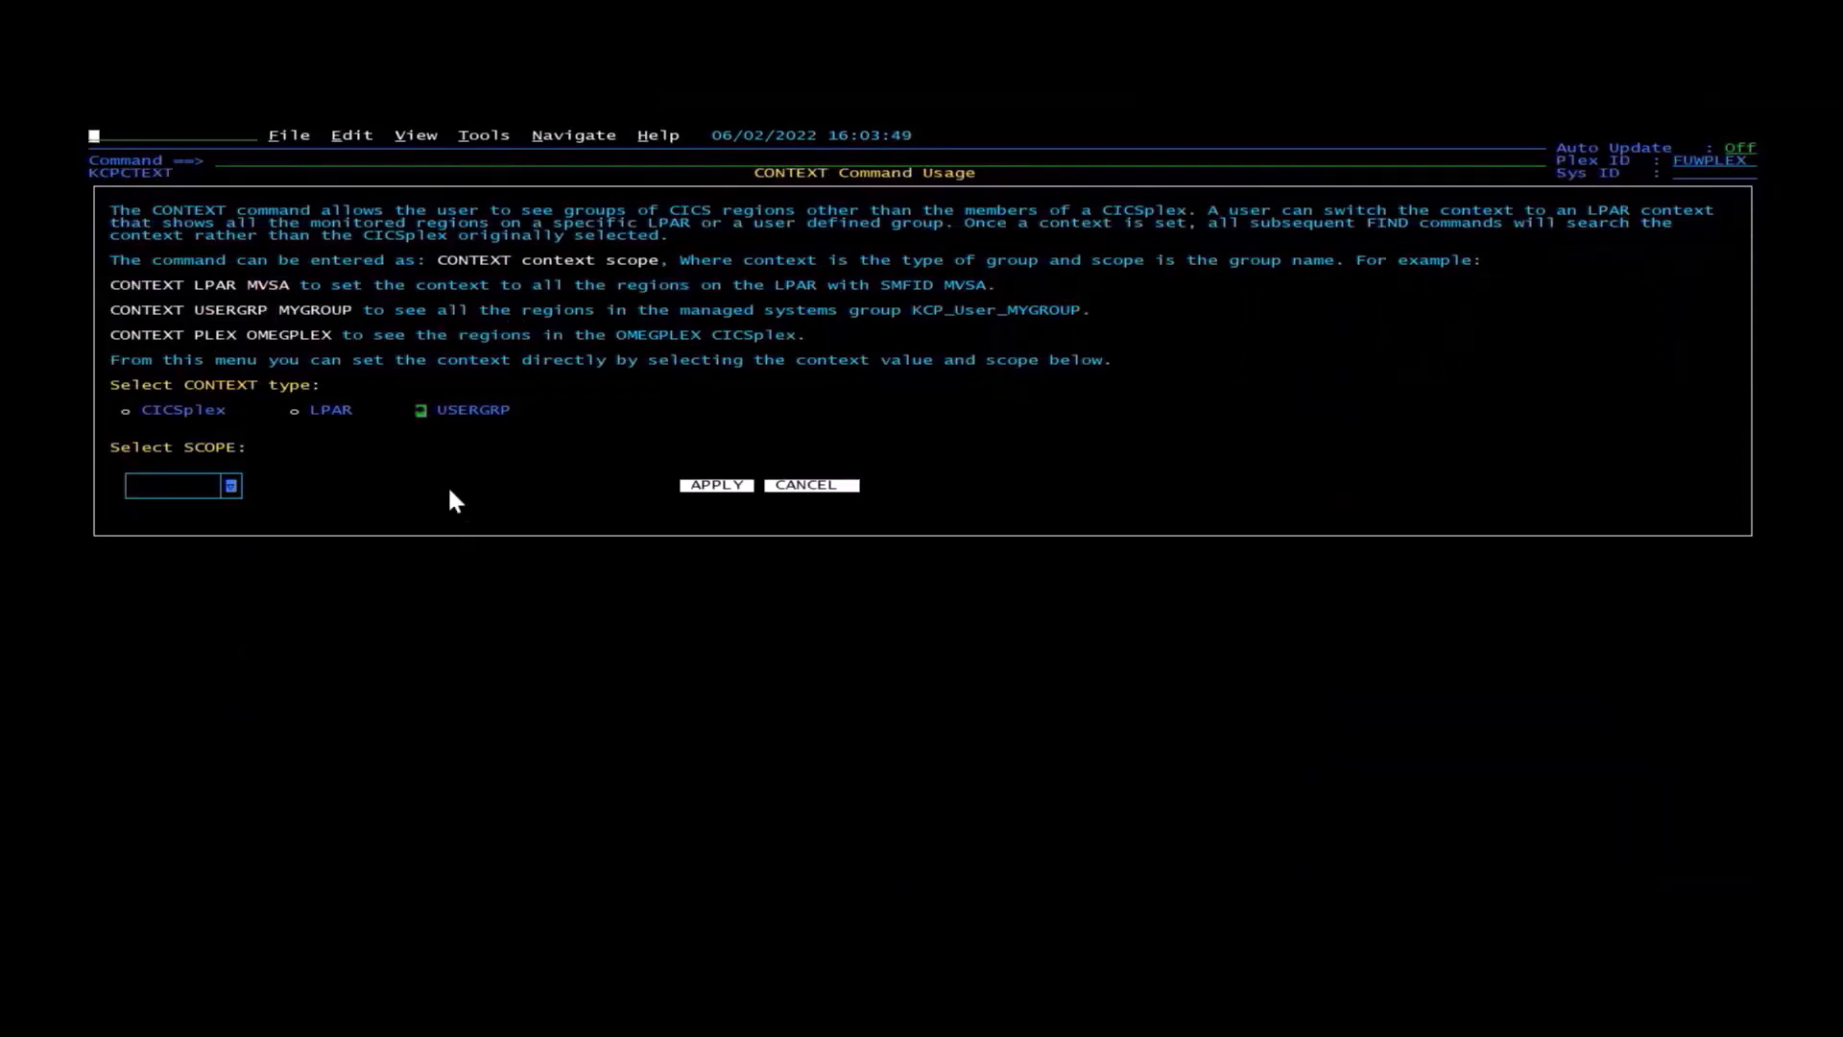
Set the context type to USERGRP with scope PAYROLL and apply it
{"action": "type", "text": "t.r"}
{"action": "key", "text": "Return"}
{"action": "left_click", "coordinate": [232, 487]}
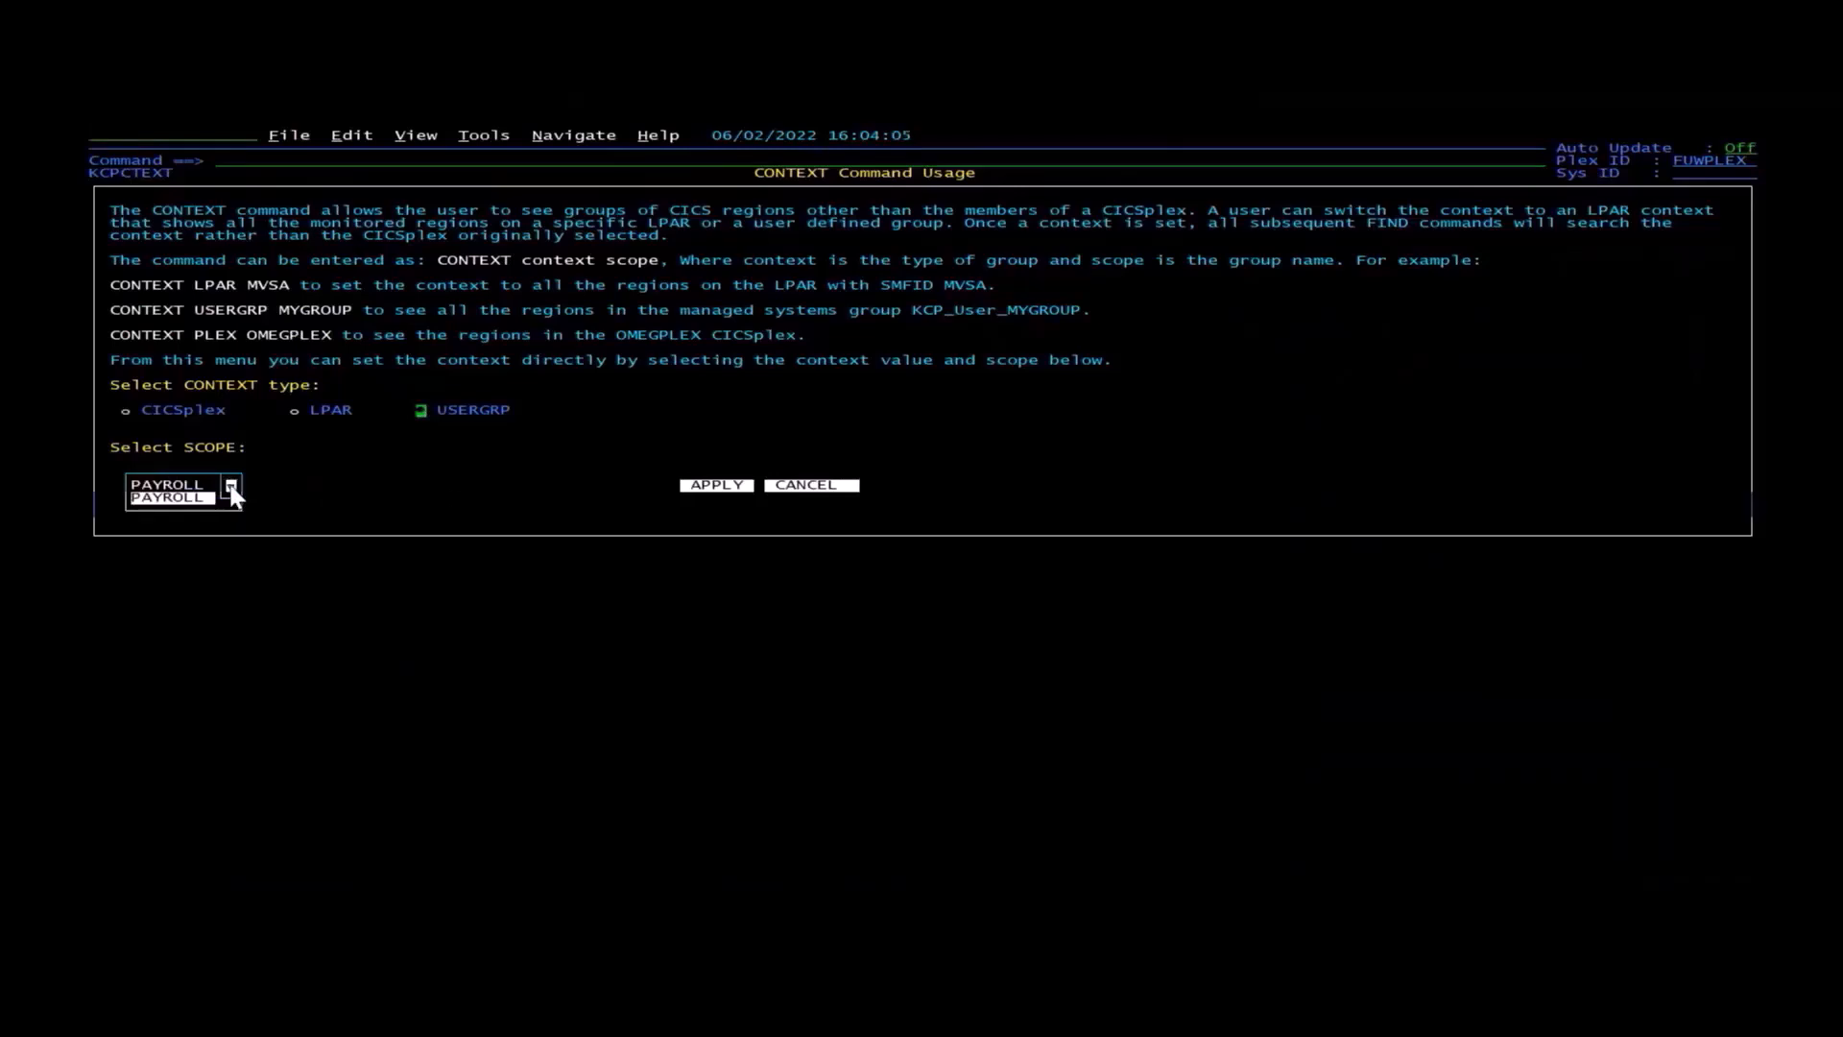
{"action": "left_click", "coordinate": [232, 488]}
{"action": "left_click", "coordinate": [708, 489]}
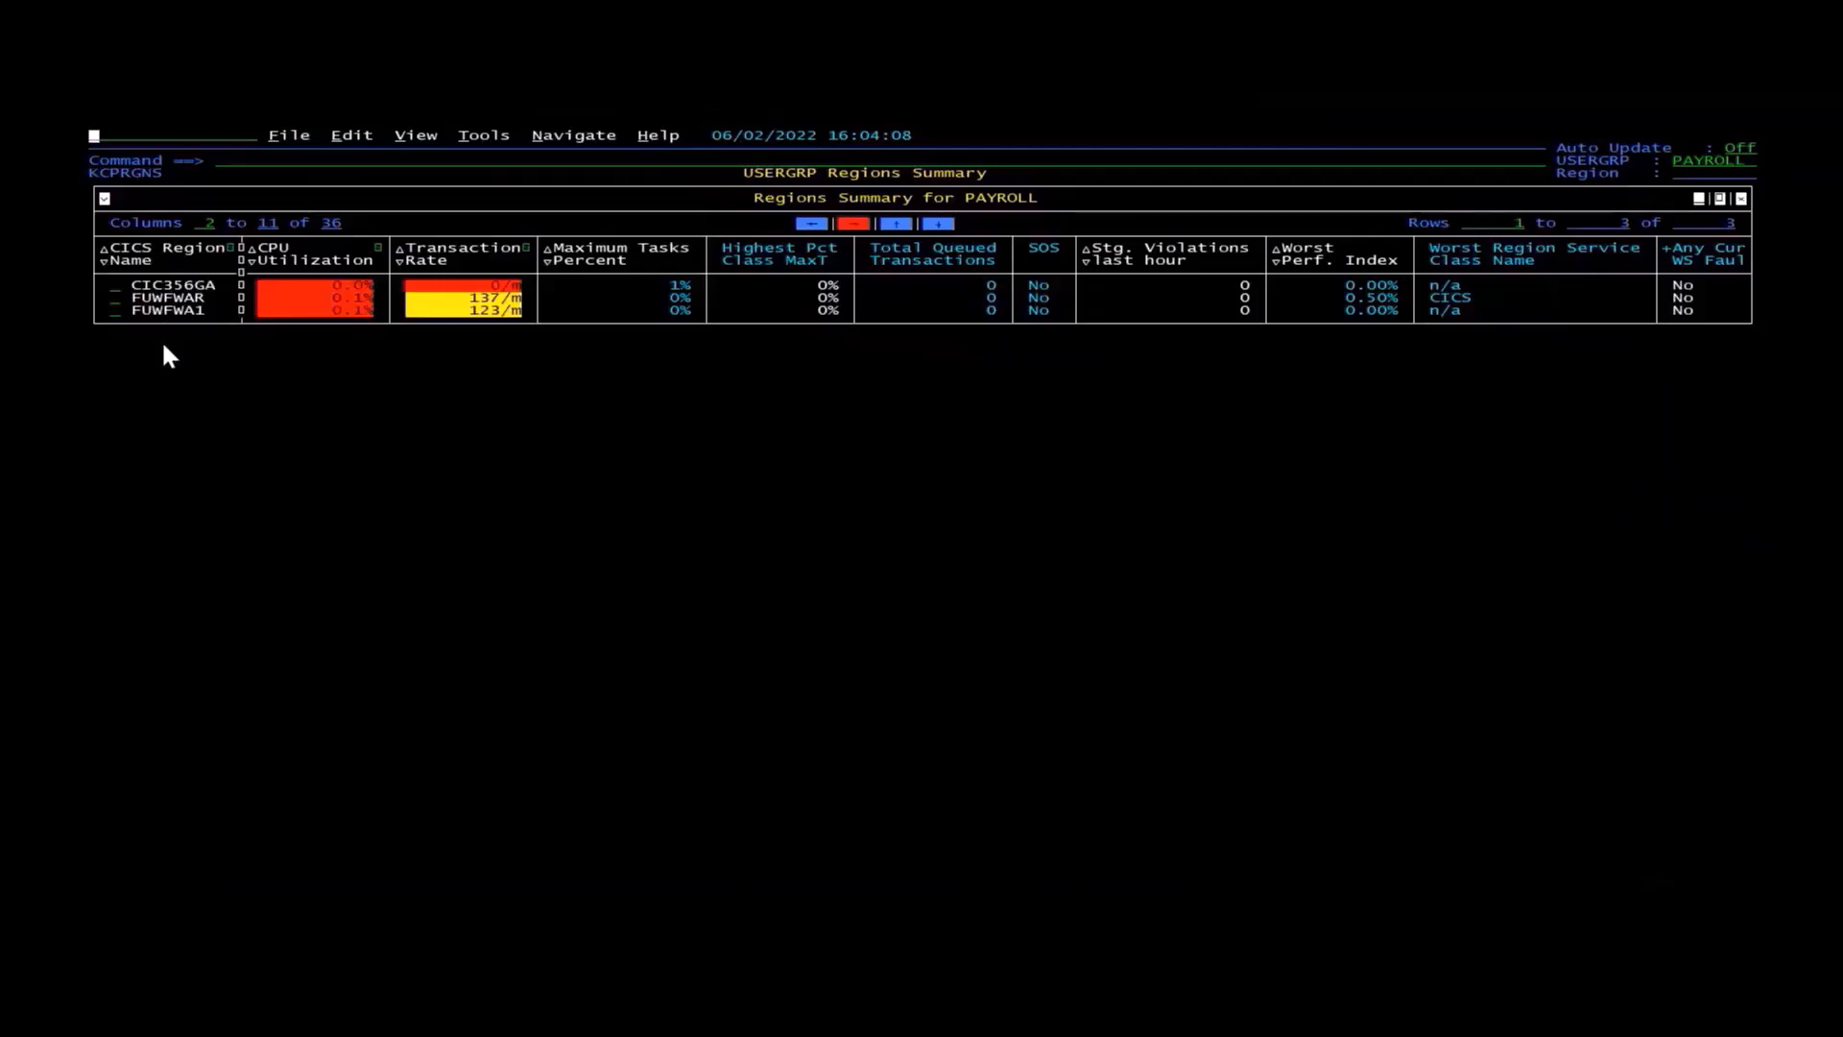
Search the PAYROLL regions for active transactions with the command "find act os*"
{"action": "key", "text": "Down"}
{"action": "key", "text": "Tab"}
{"action": "key", "text": "Tab"}
{"action": "type", "text": "find act os*"}
{"action": "key", "text": "Return"}
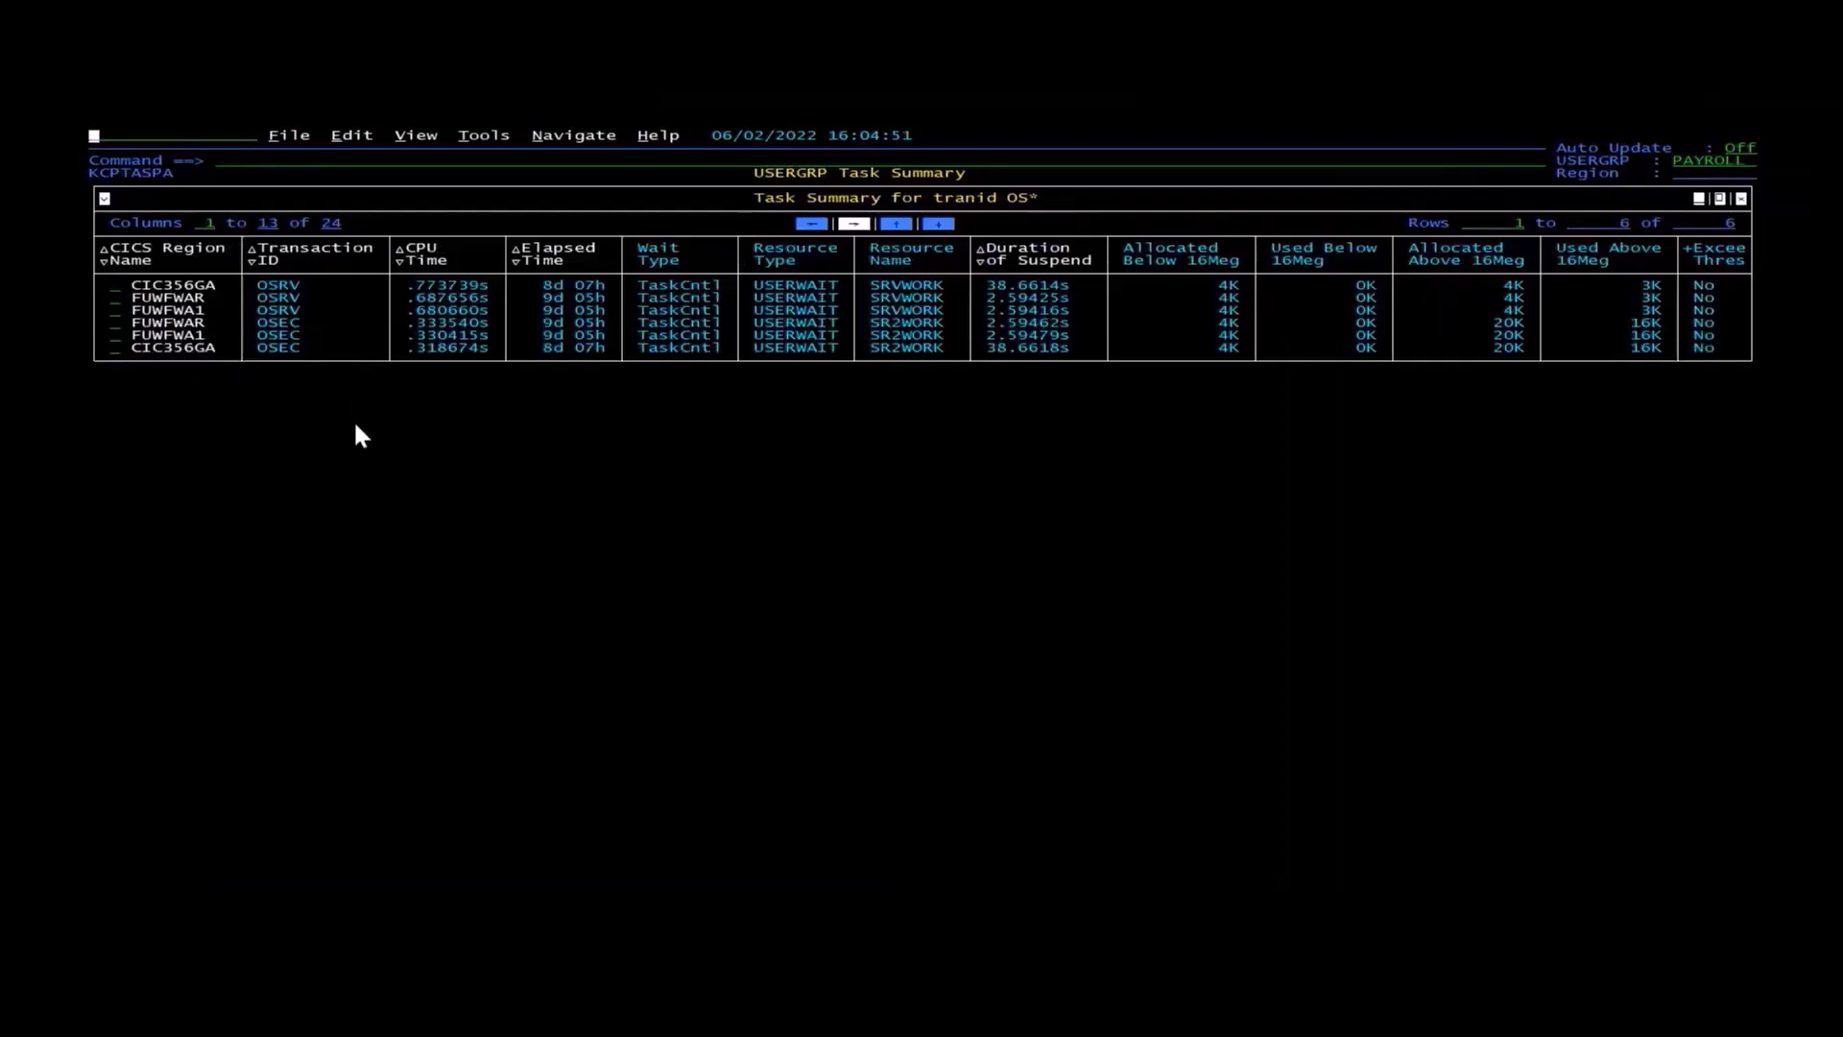
Go back to the PAYROLL regions summary and search for a program with "find prog paybus"
{"action": "key", "text": "F3"}
{"action": "key", "text": "Tab"}
{"action": "key", "text": "Tab"}
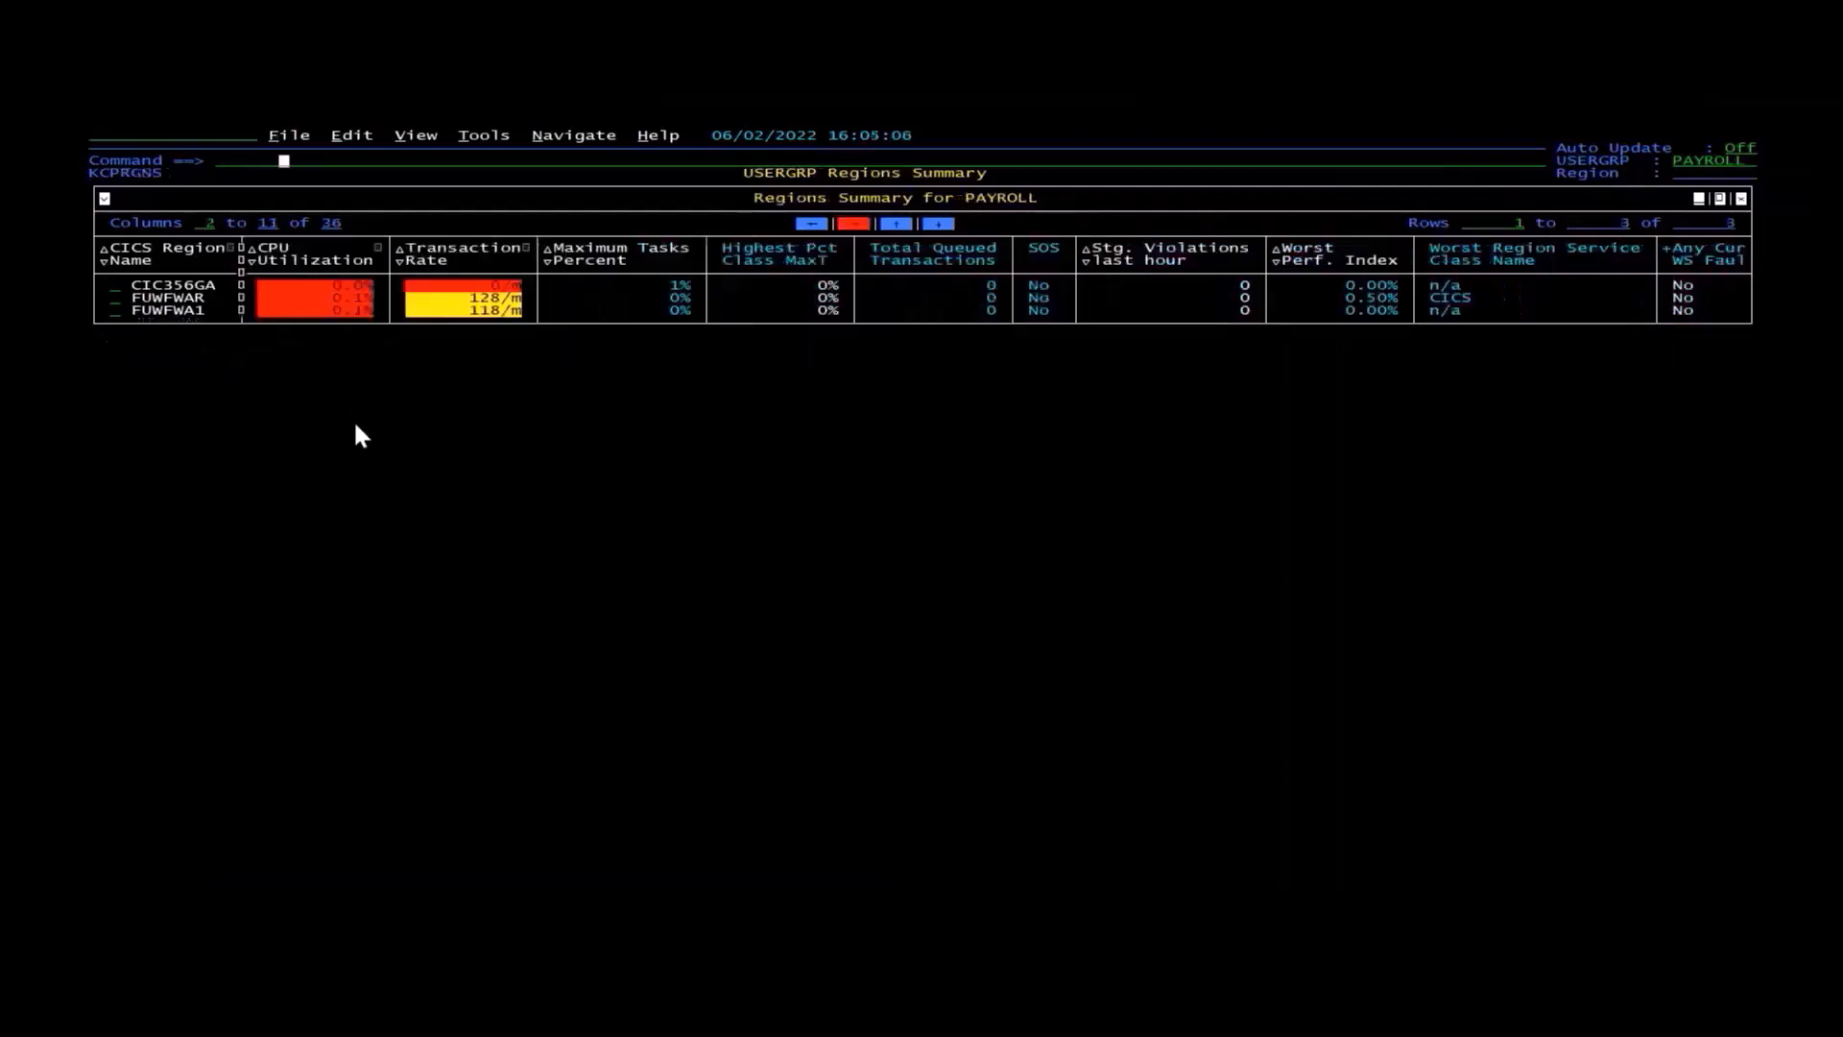
{"action": "type", "text": "find prog pa"}
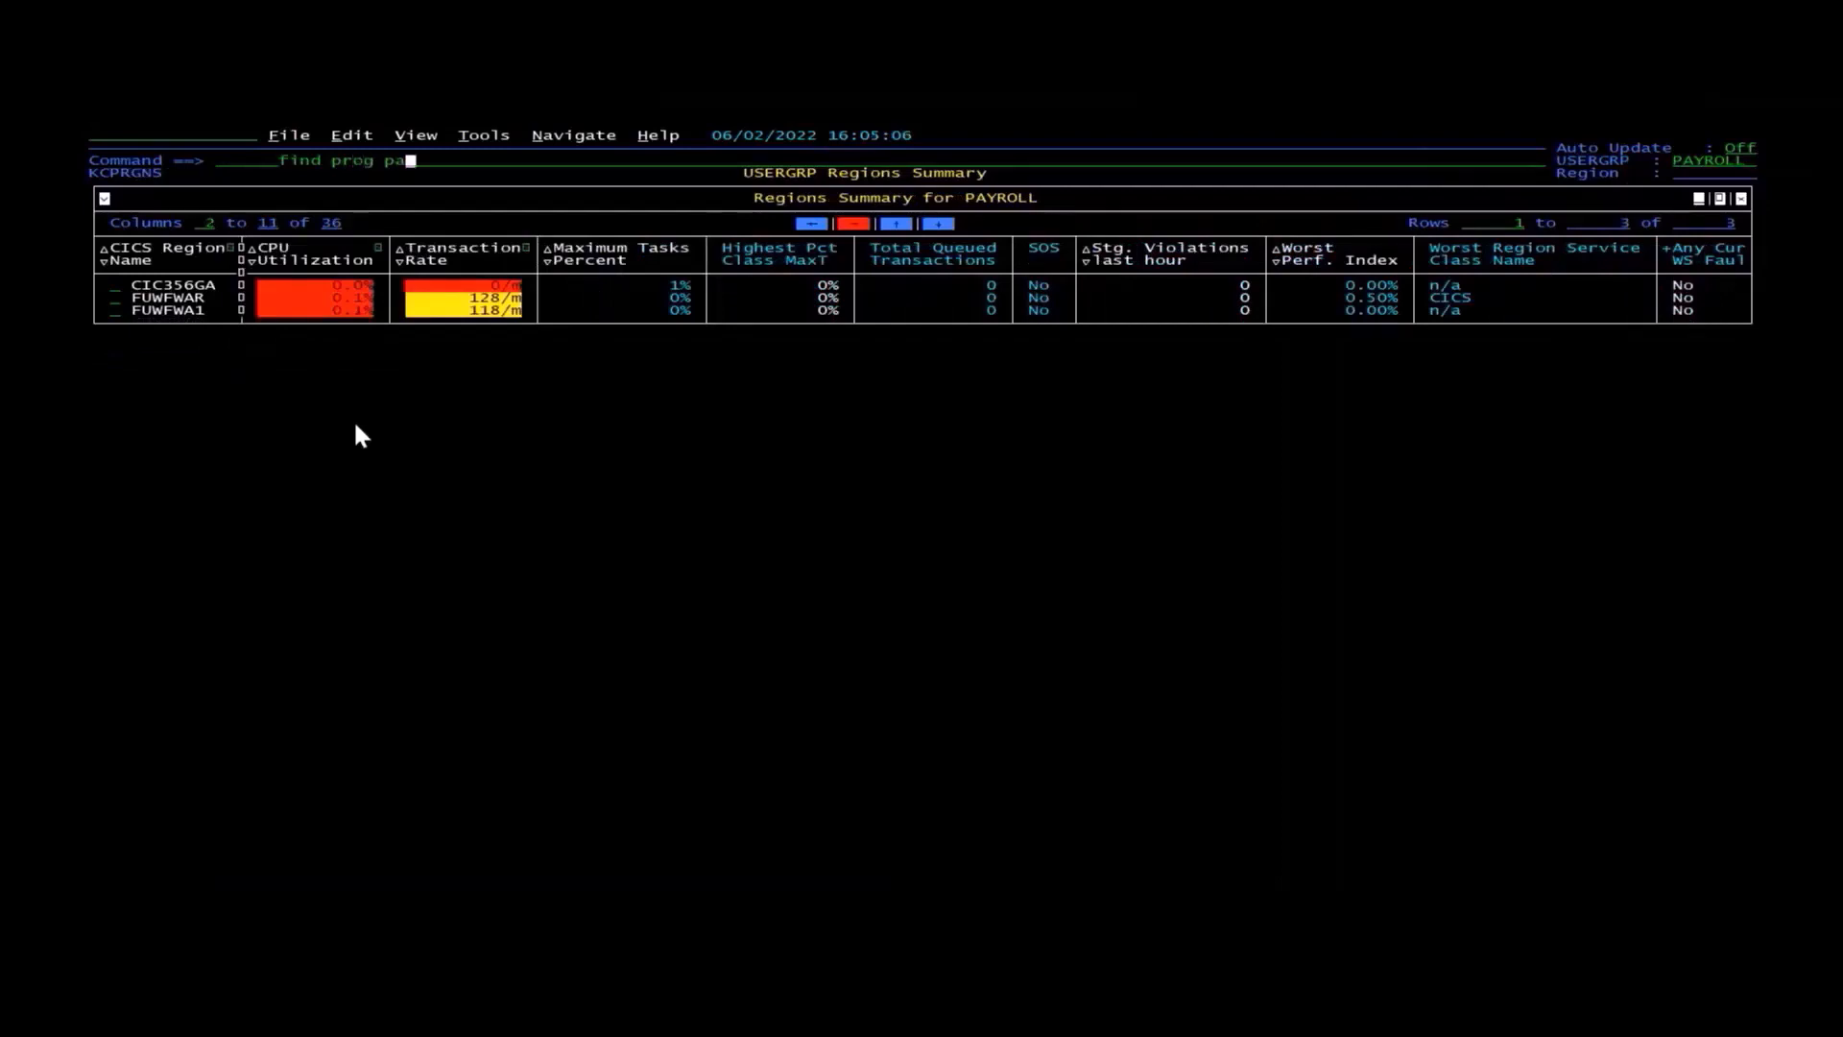
{"action": "type", "text": "ybus"}
{"action": "key", "text": "Return"}
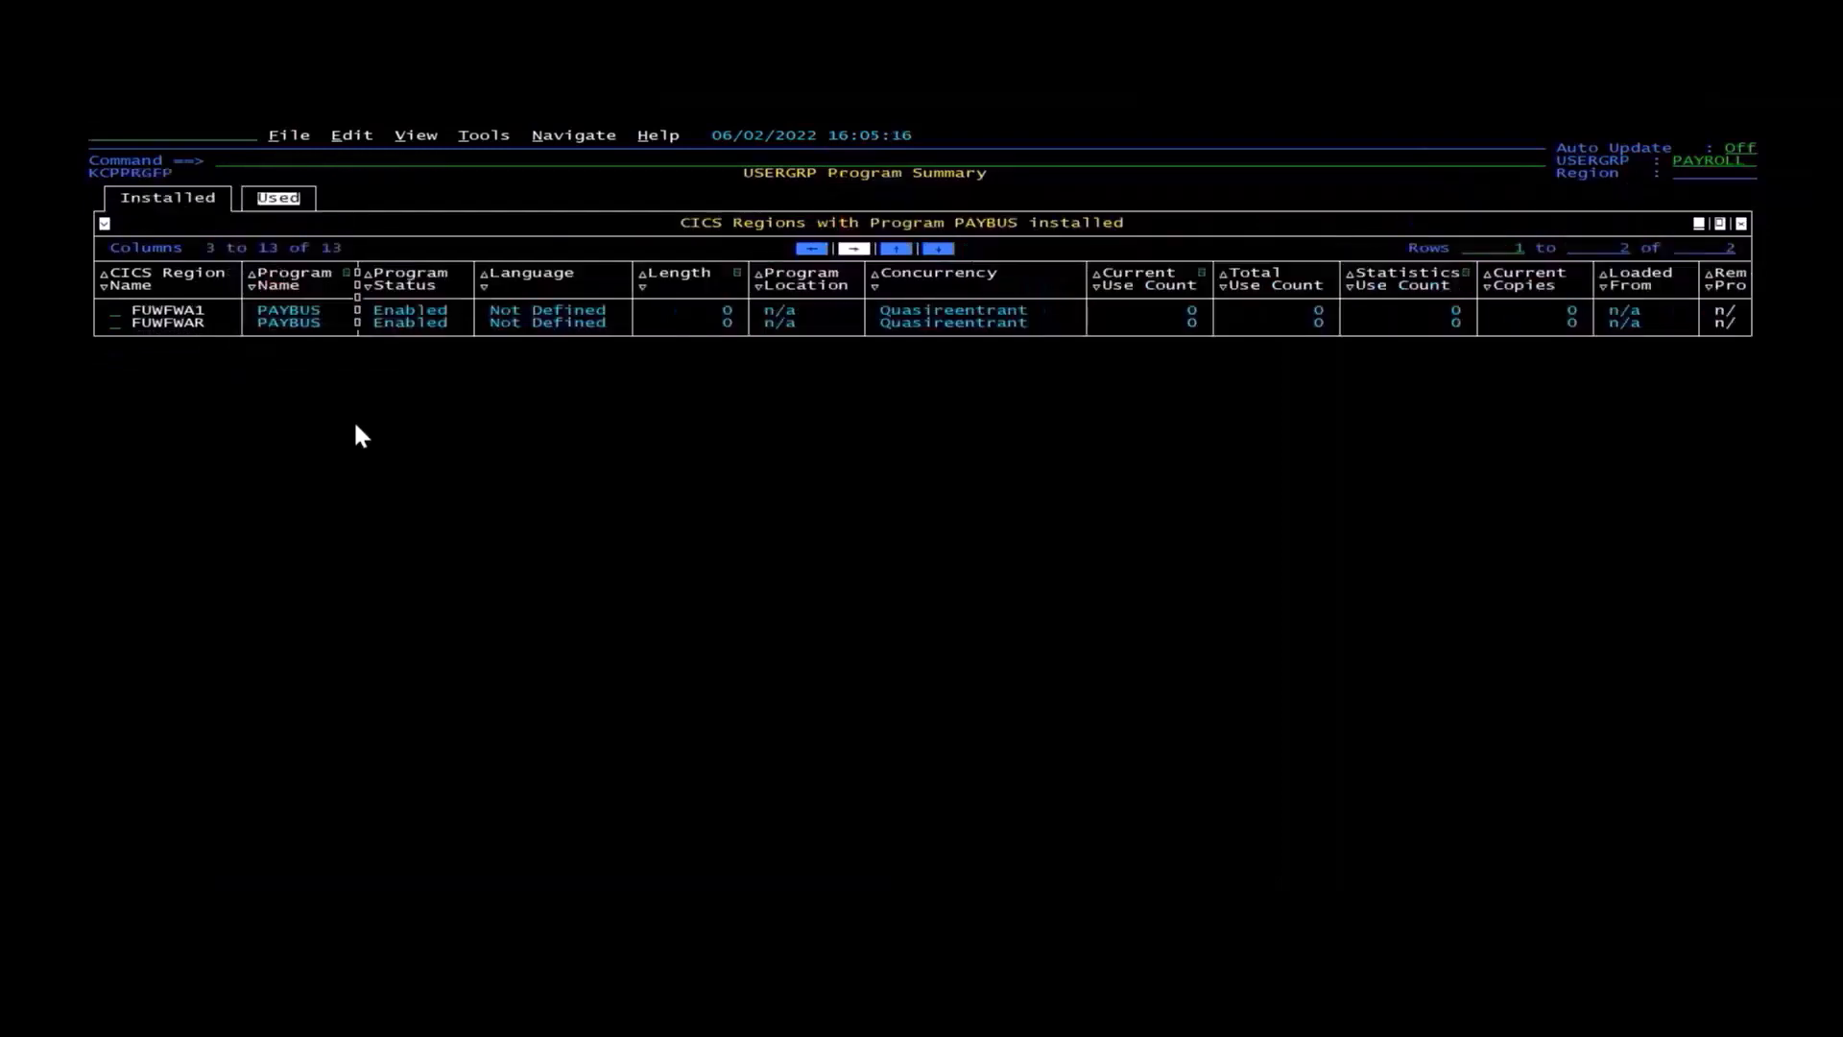